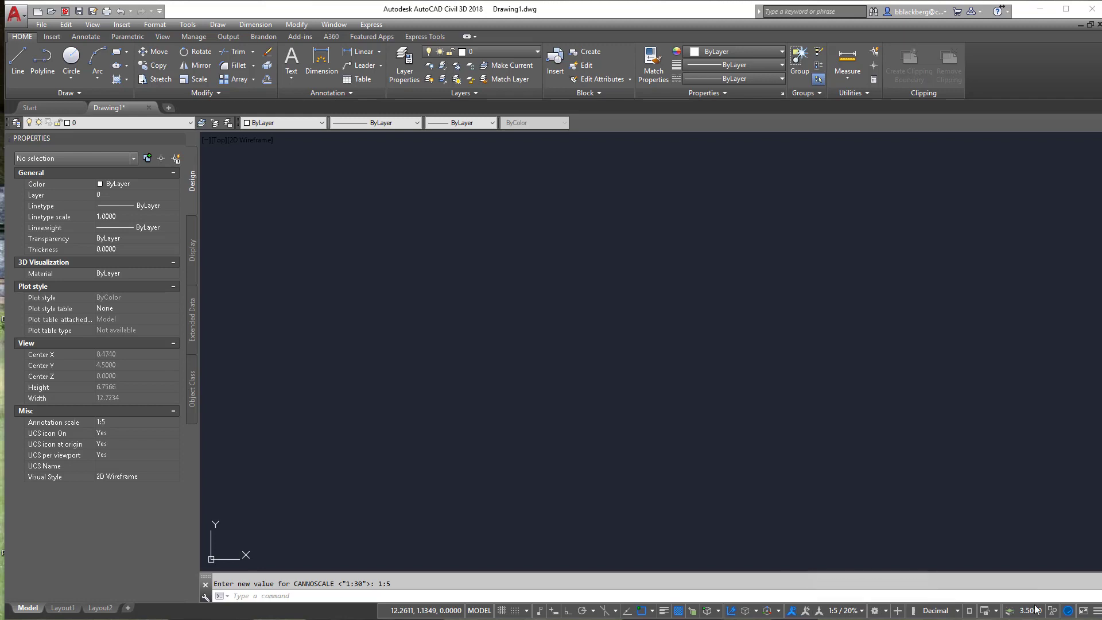
Step: Adjust which indicators appear in the status bar customization menu
click(1096, 612)
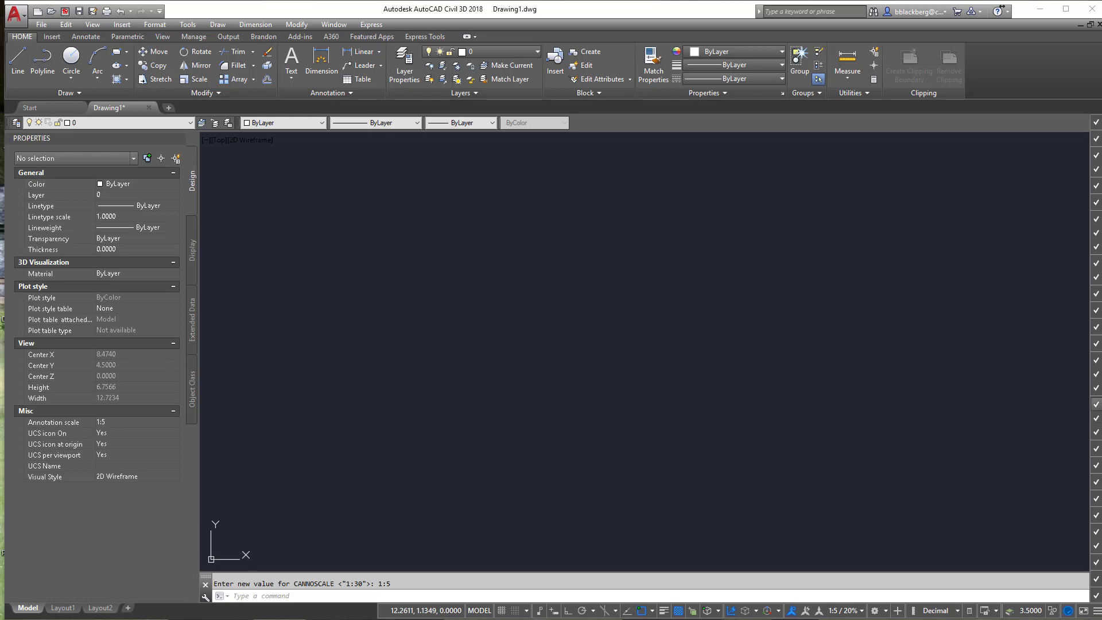
click(993, 410)
click(925, 432)
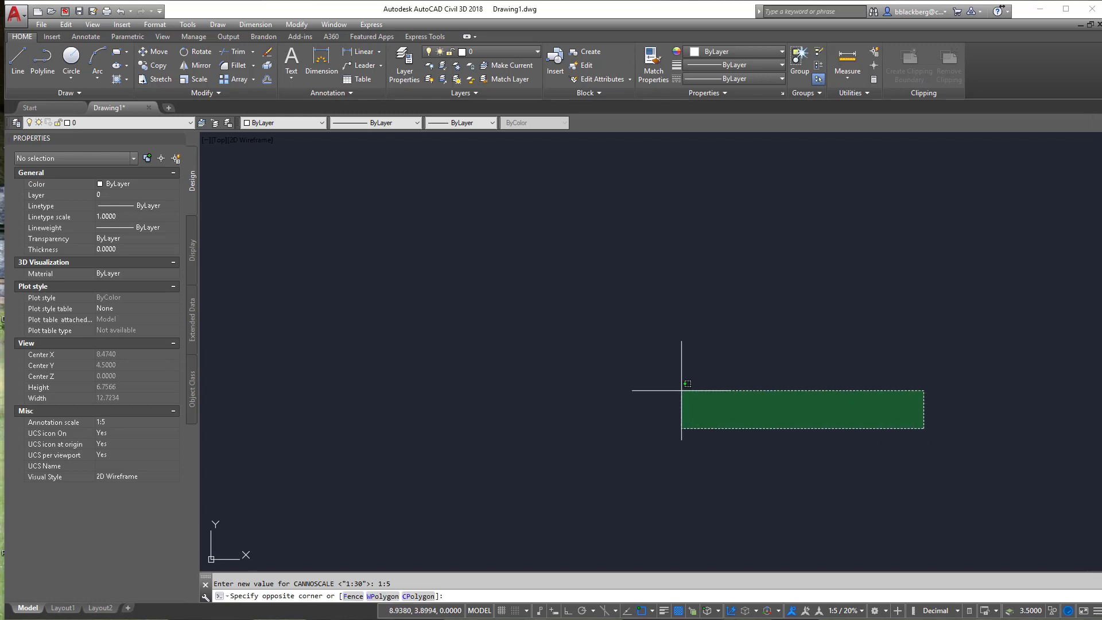
click(681, 381)
Step: Create an MTEXT box with two corner picks containing 'AIMCAD', then select the new text
key(Escape)
text(mtext)
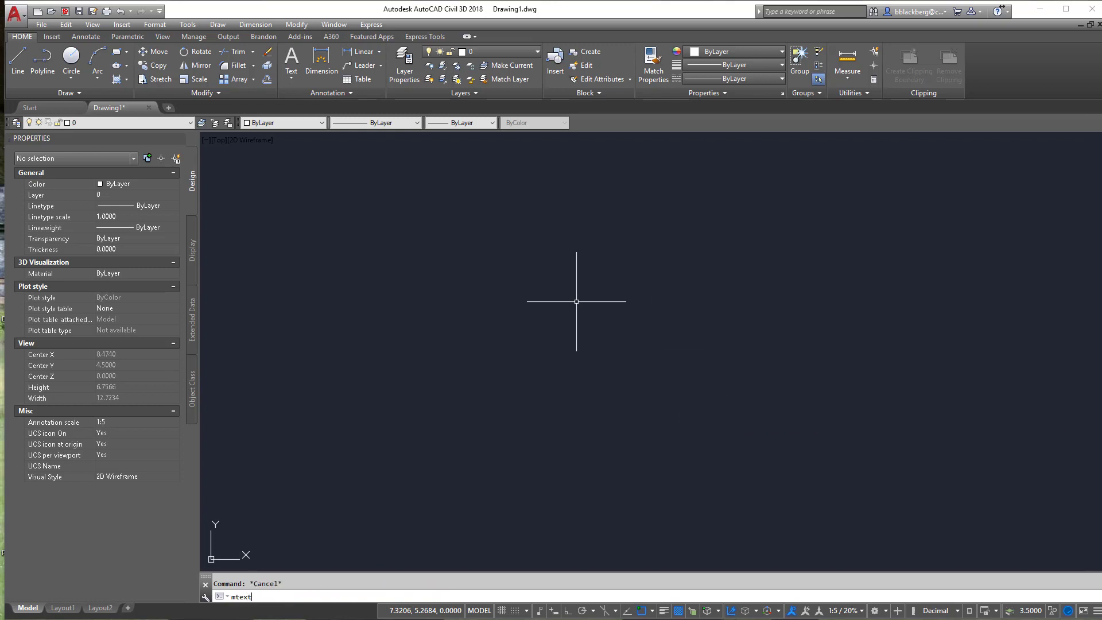
key(Return)
click(428, 245)
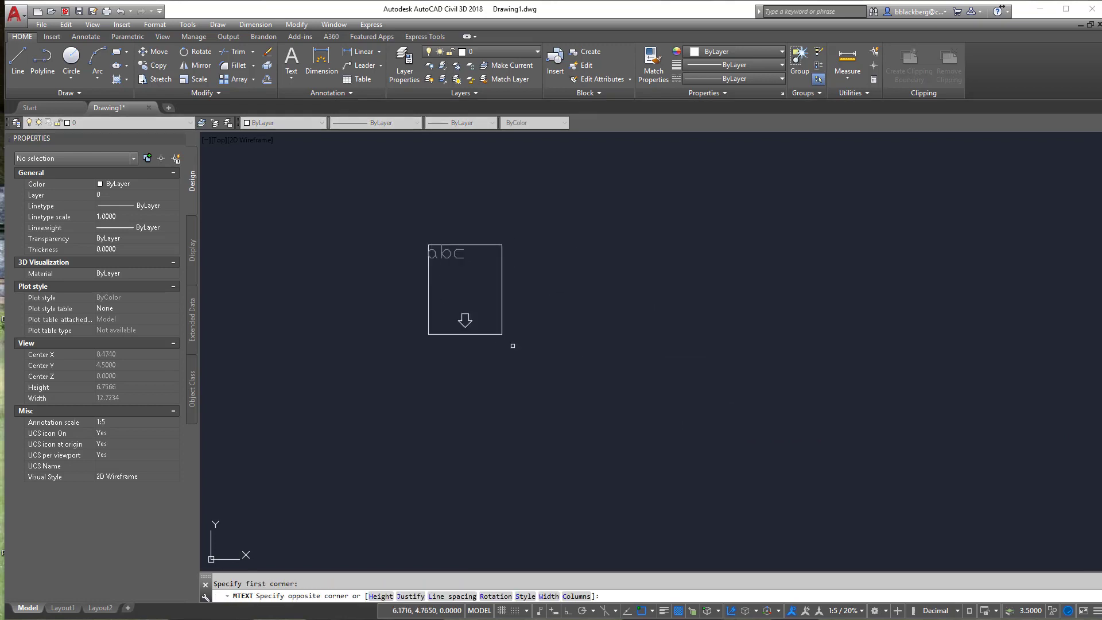
click(571, 367)
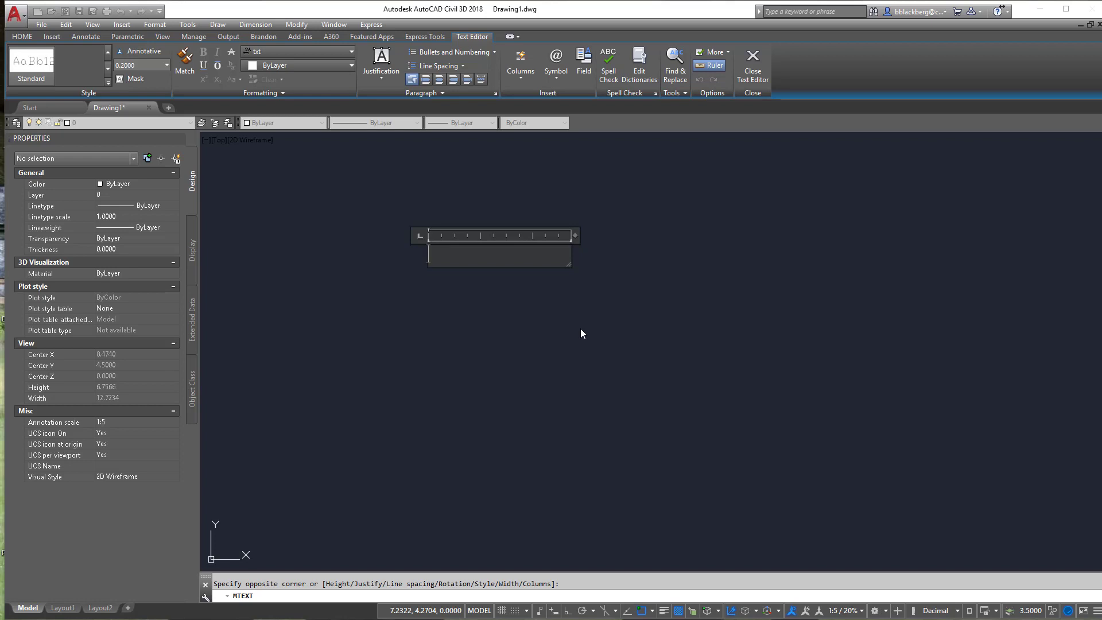
text(Line)
key(BackSpace)
key(BackSpace)
key(BackSpace)
key(BackSpace)
text(AIMCAD)
click(580, 328)
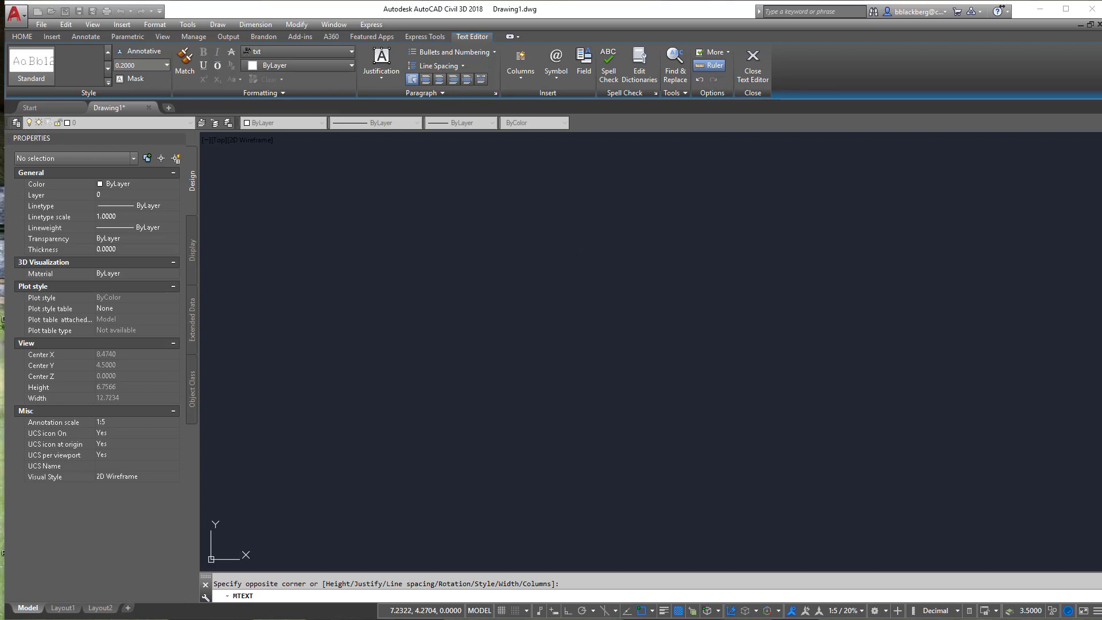
click(486, 255)
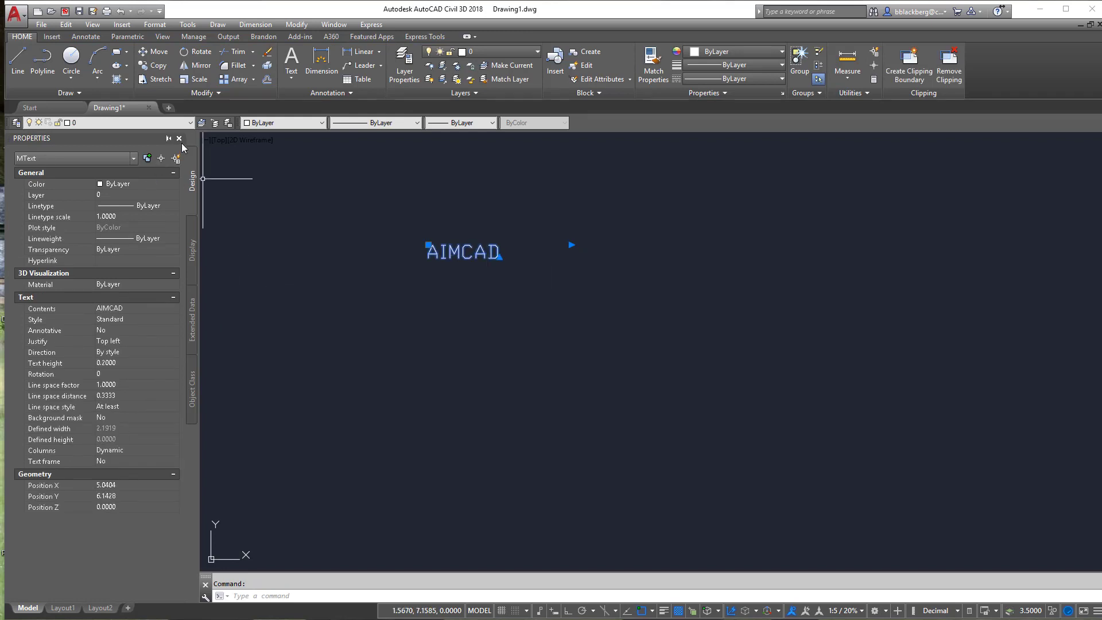
Step: Make the AIMCAD text annotative in its Properties palette
click(179, 138)
right_click(394, 257)
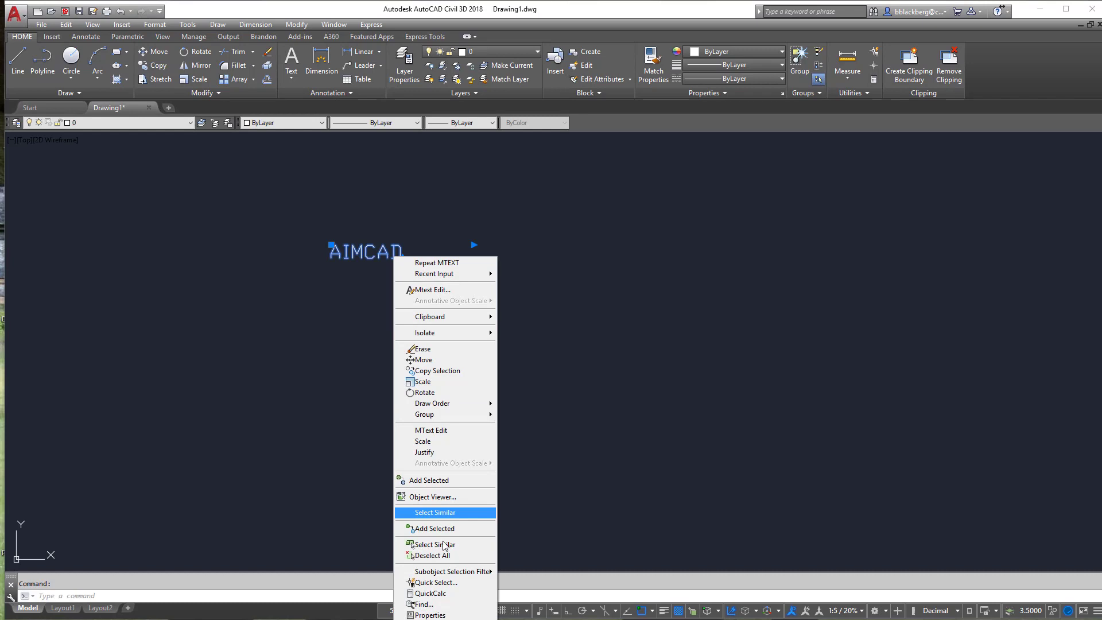
click(431, 615)
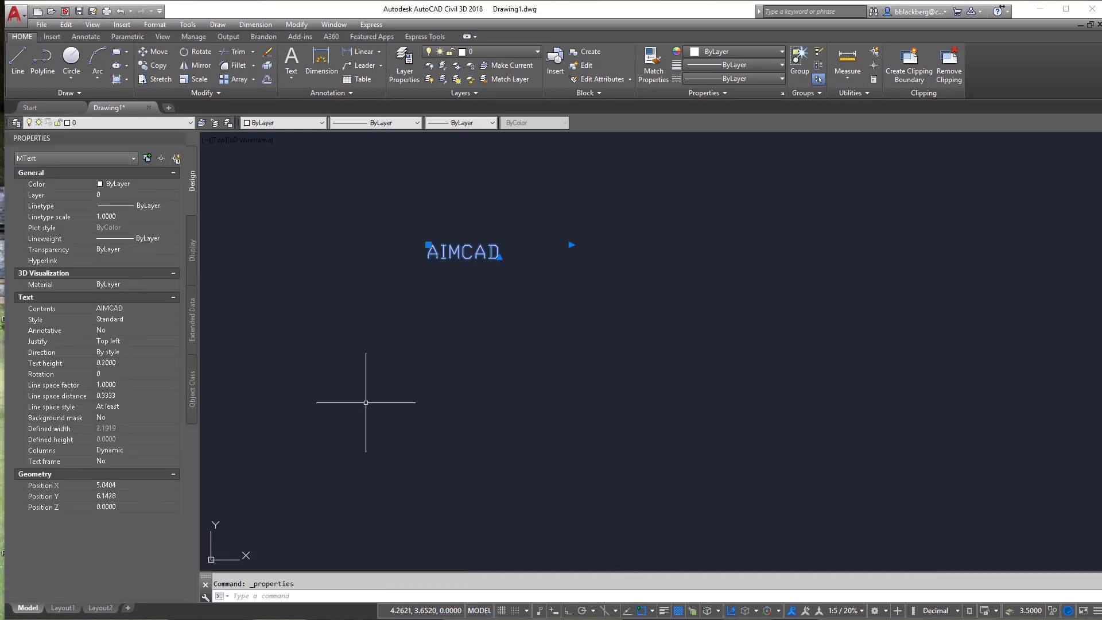
click(105, 329)
click(115, 330)
click(125, 339)
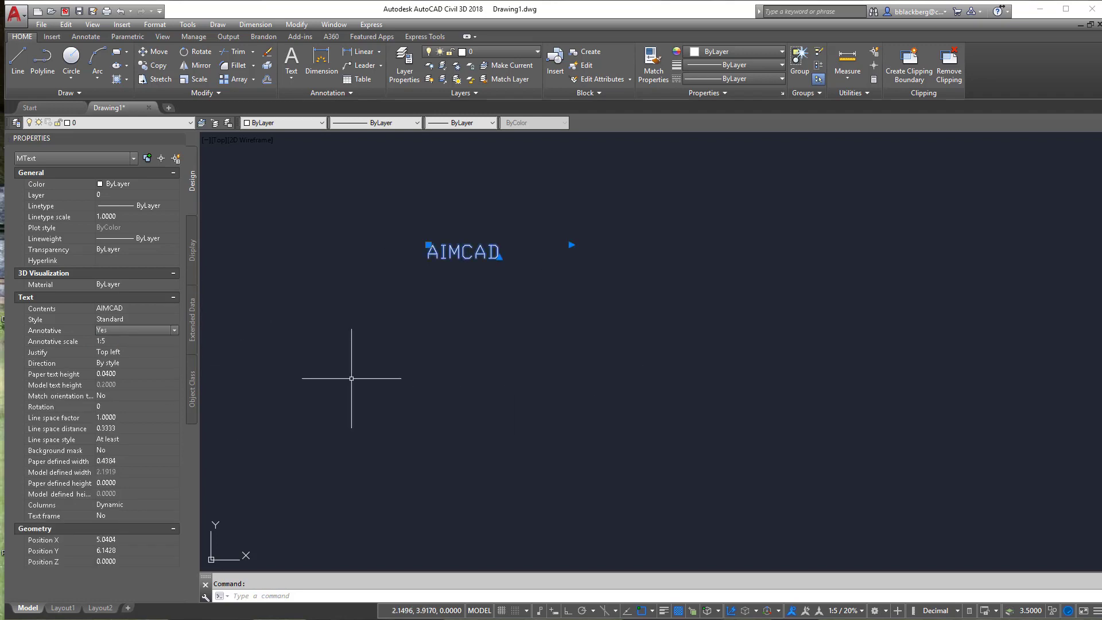
key(Escape)
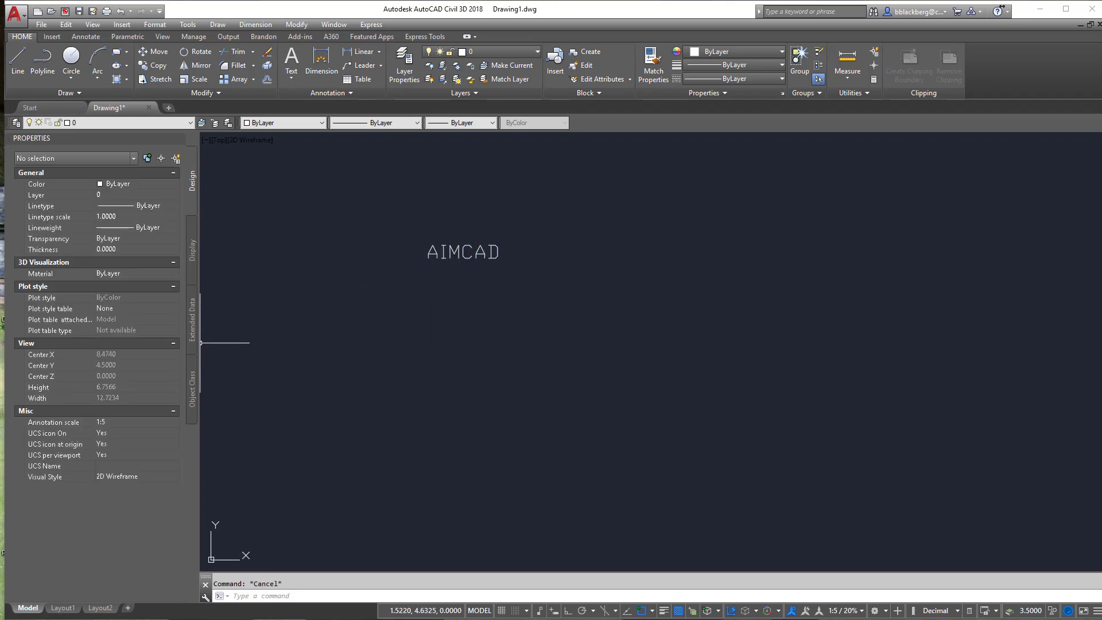
Step: Set the AIMCAD text's paper text height to 0.1000, giving 0.5000 model height
click(492, 247)
click(108, 342)
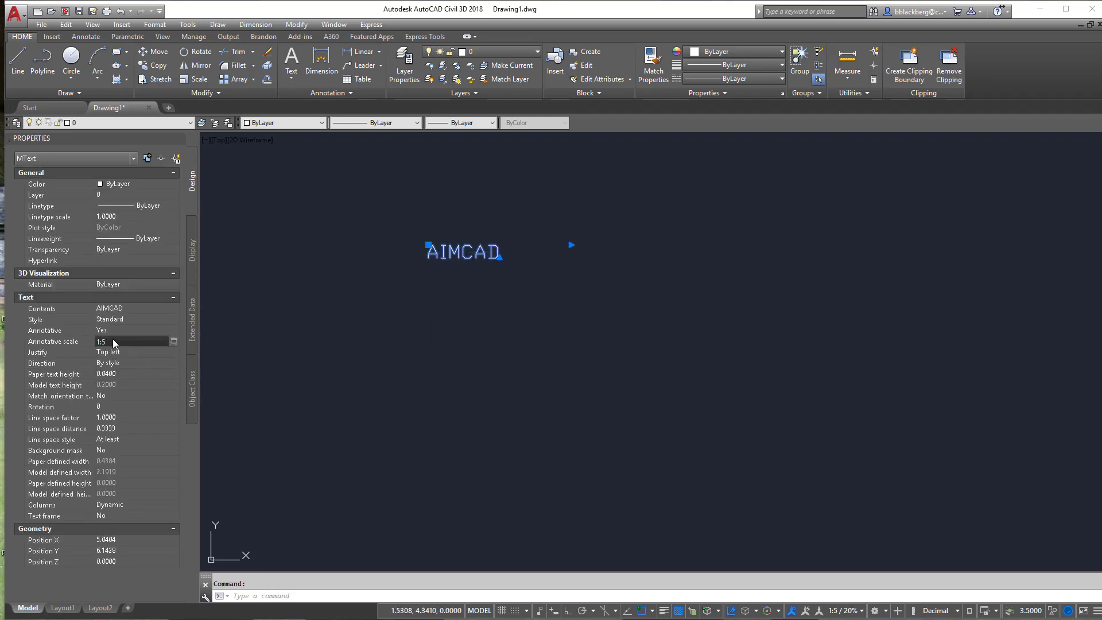
click(126, 374)
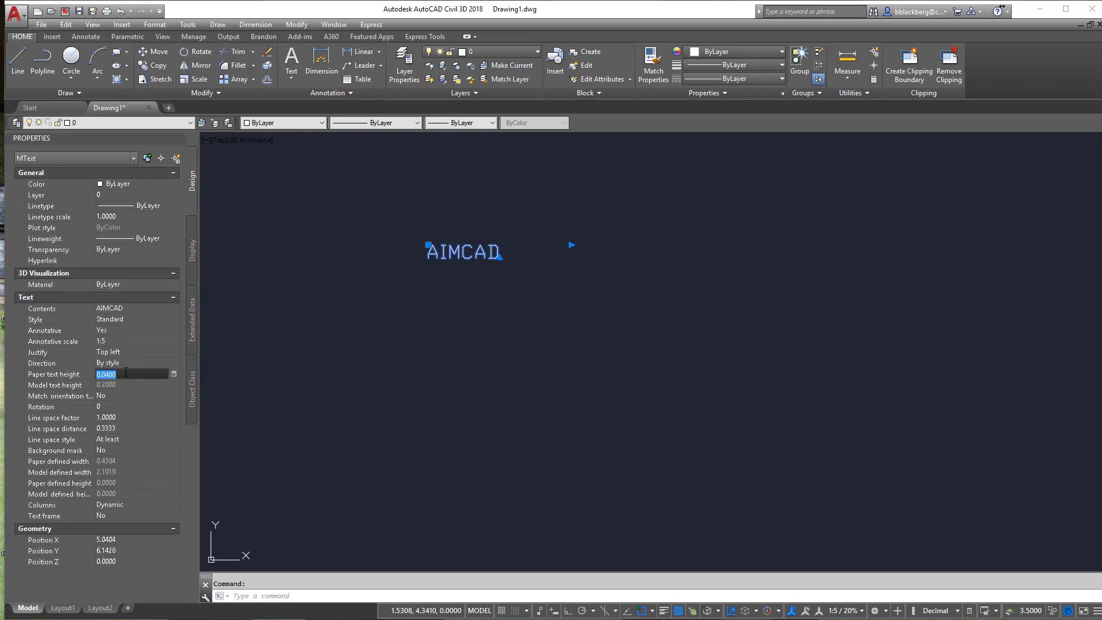
text(.1)
key(Return)
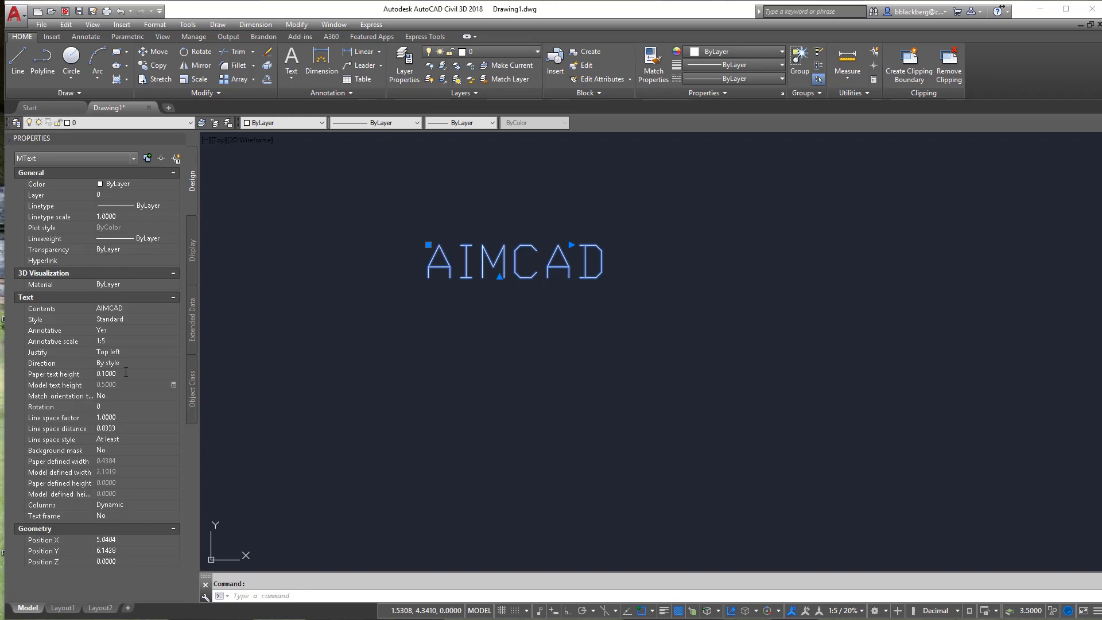
click(118, 372)
click(132, 342)
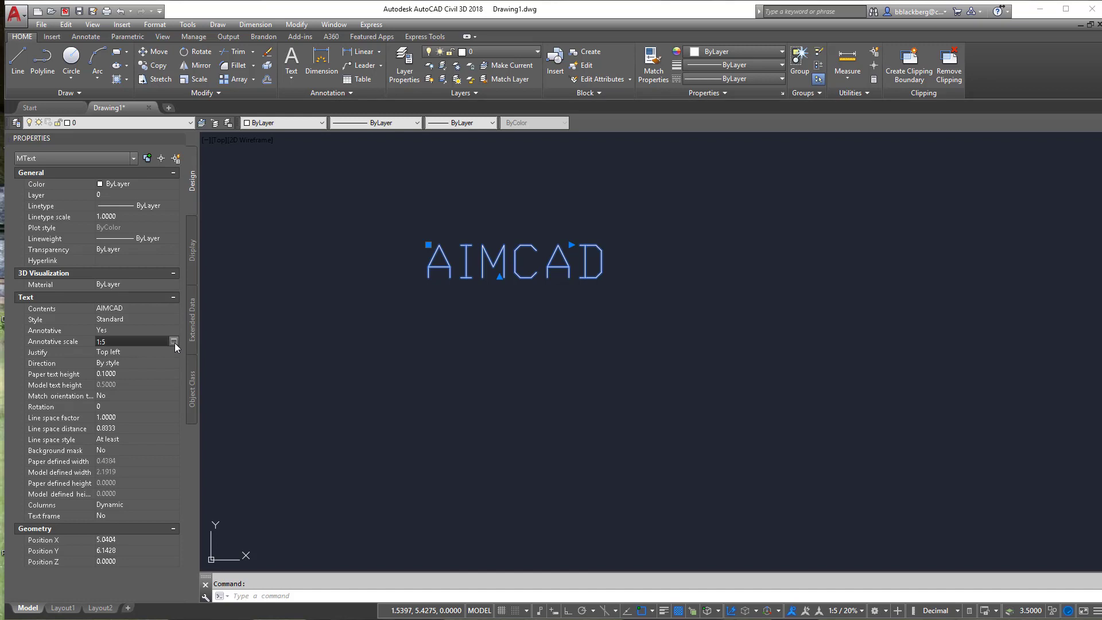
Step: Switch to Layout1 and set its viewport scale to 1:5
key(Escape)
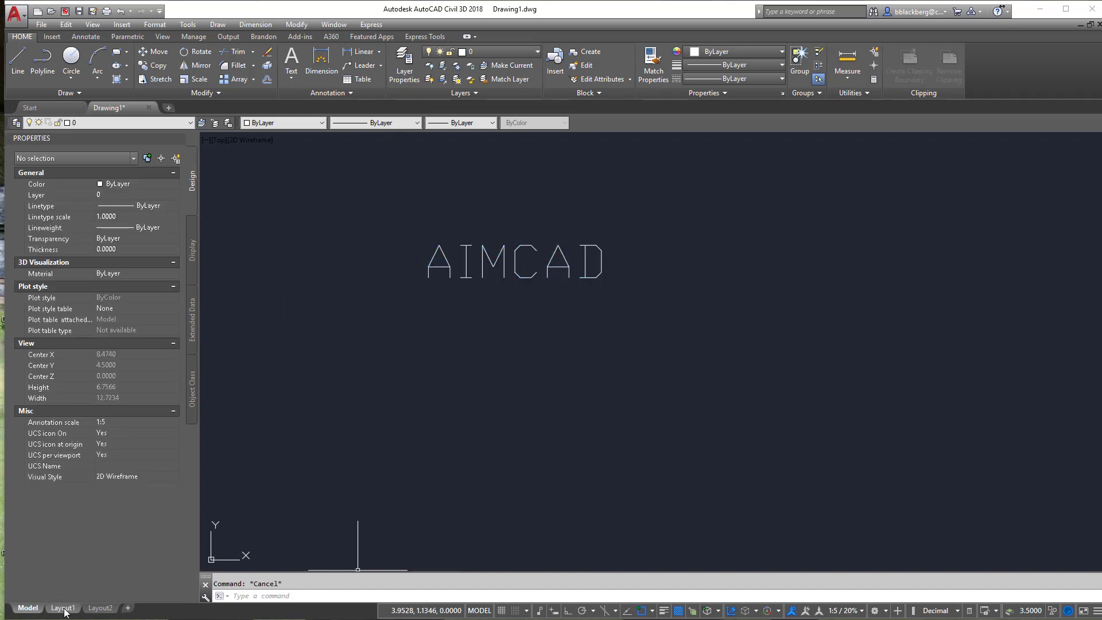
click(62, 607)
click(590, 253)
click(449, 257)
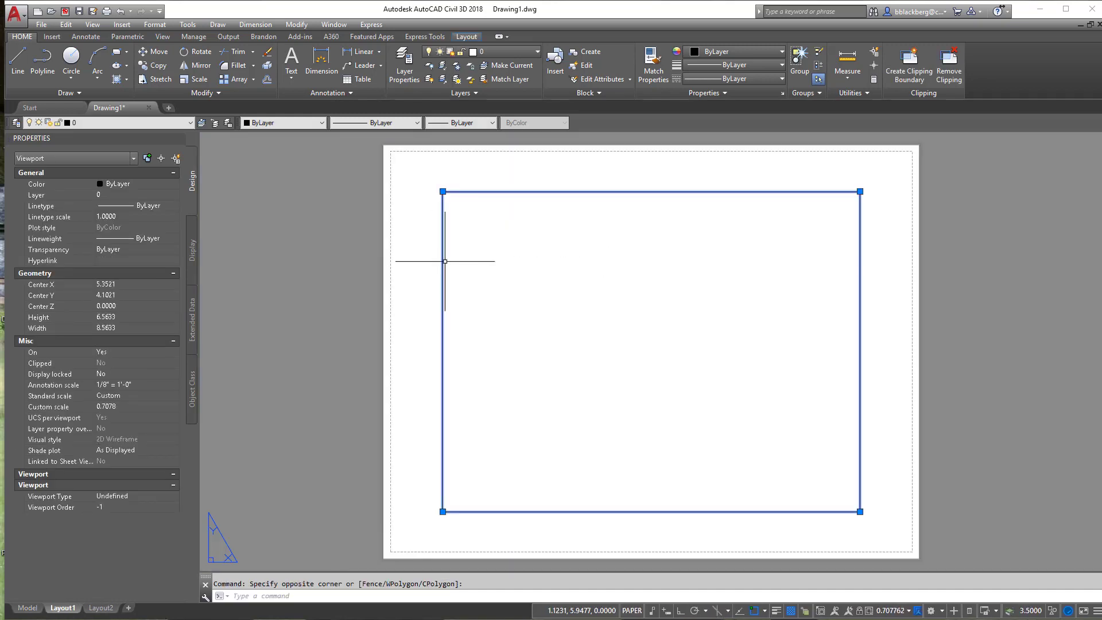
click(902, 611)
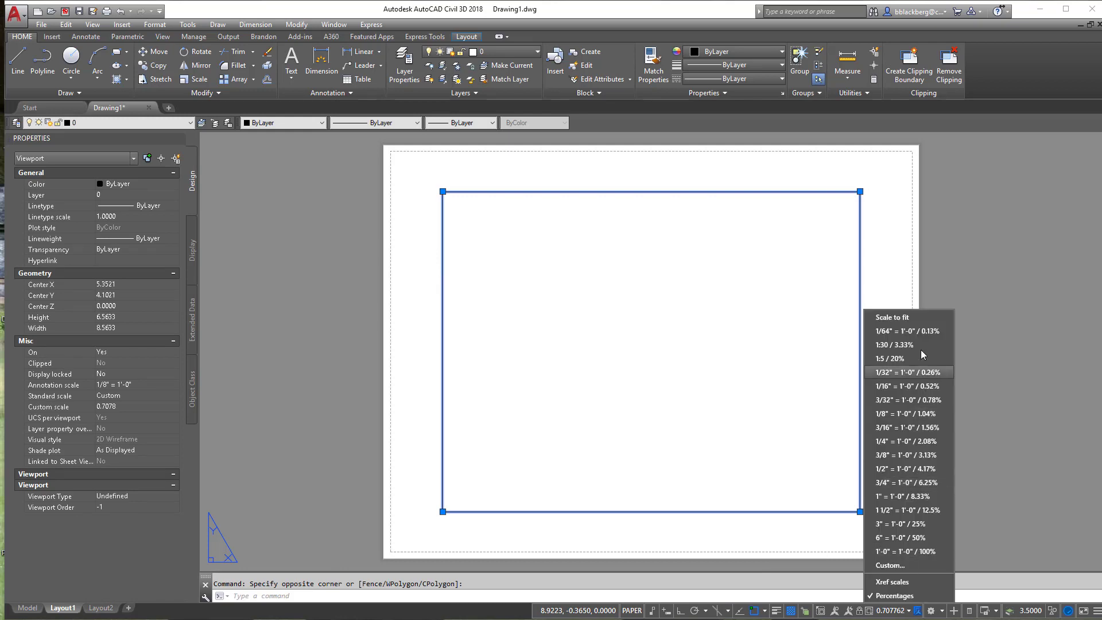
key(Escape)
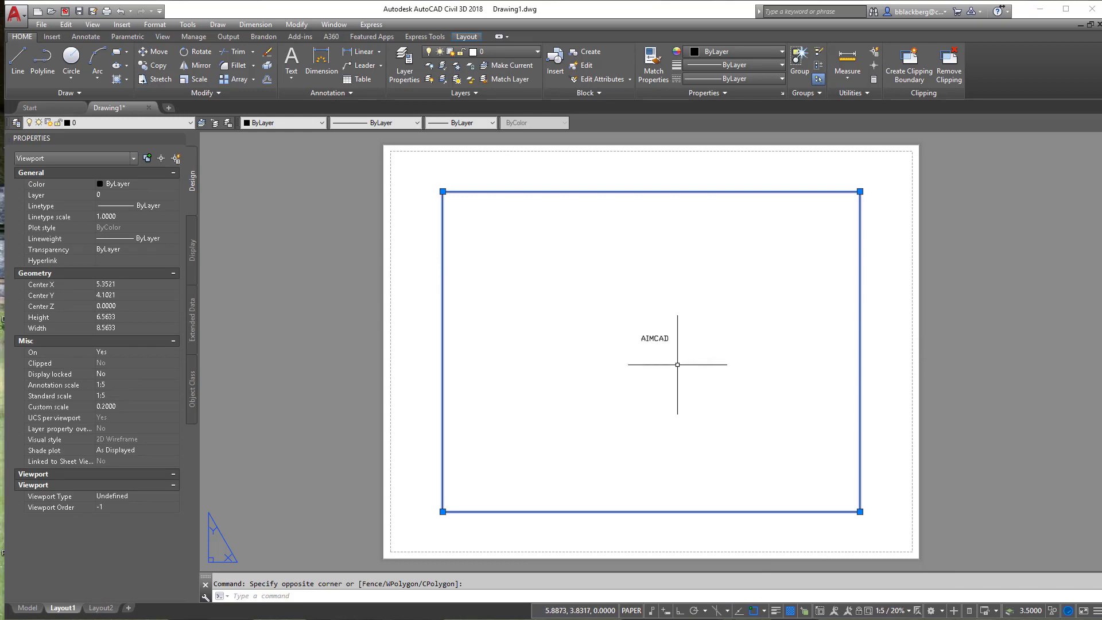
key(Escape)
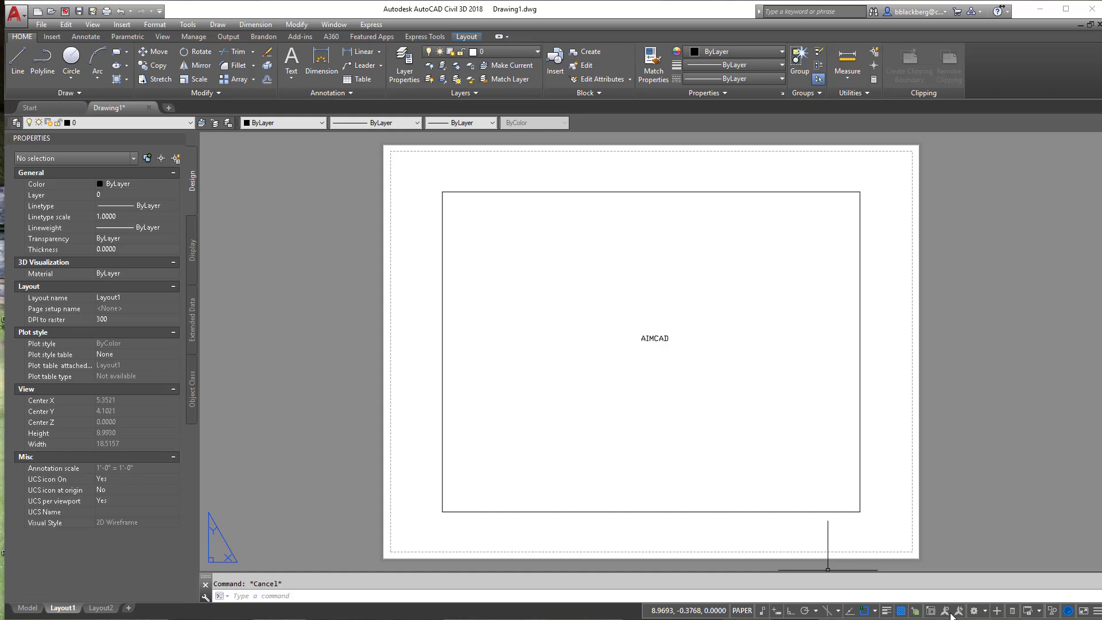
Step: Select the Layout1 viewport by its border and show its properties
click(829, 402)
click(841, 397)
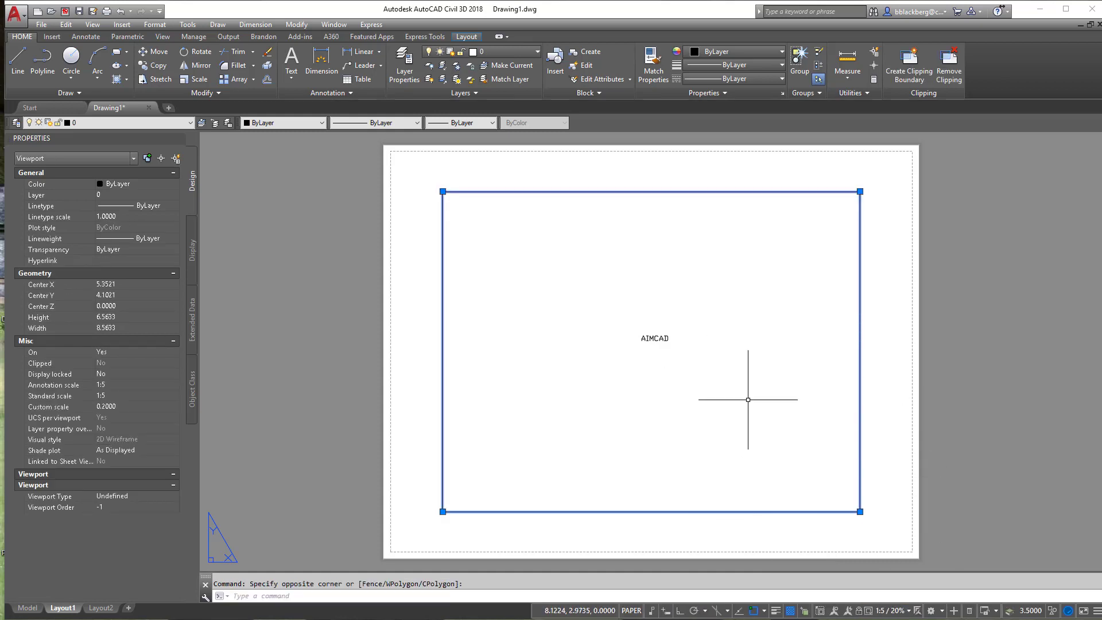
key(Escape)
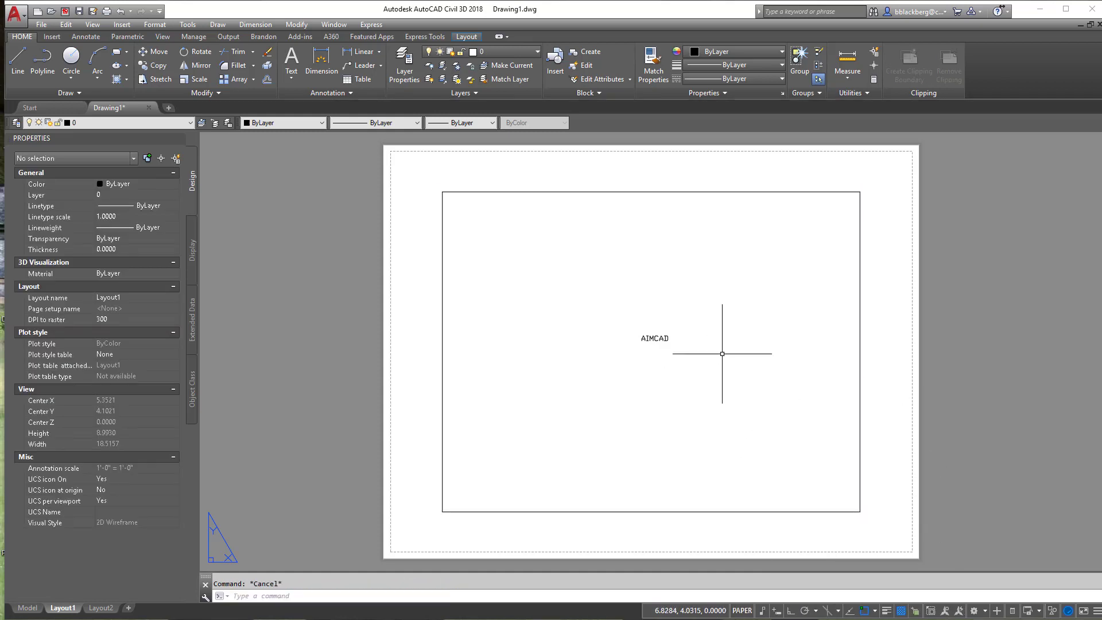
click(859, 356)
right_click(857, 356)
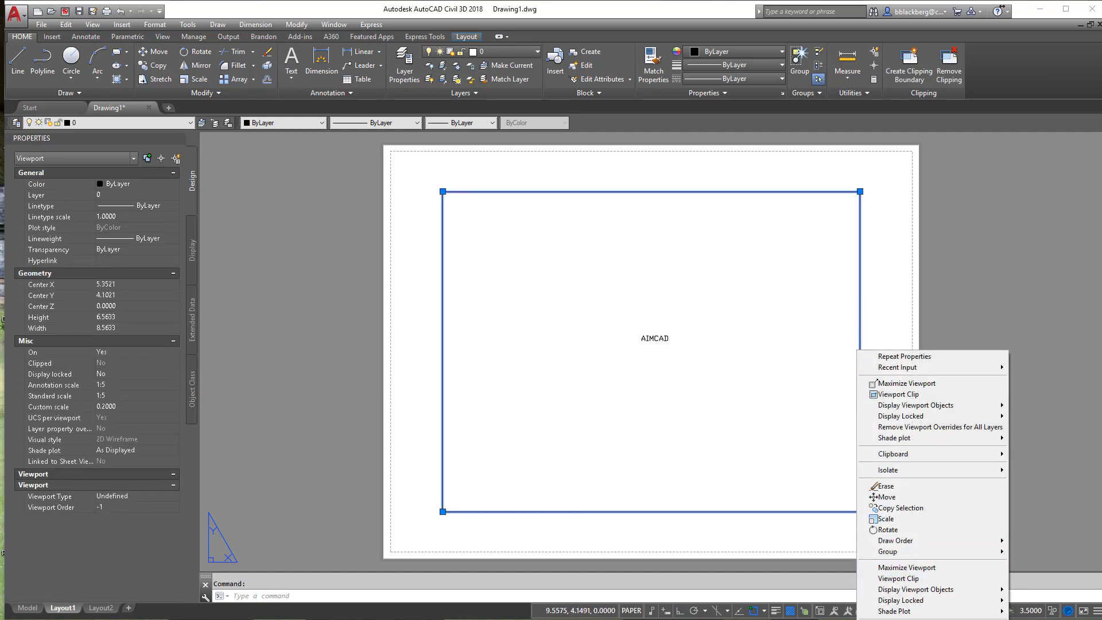
click(915, 355)
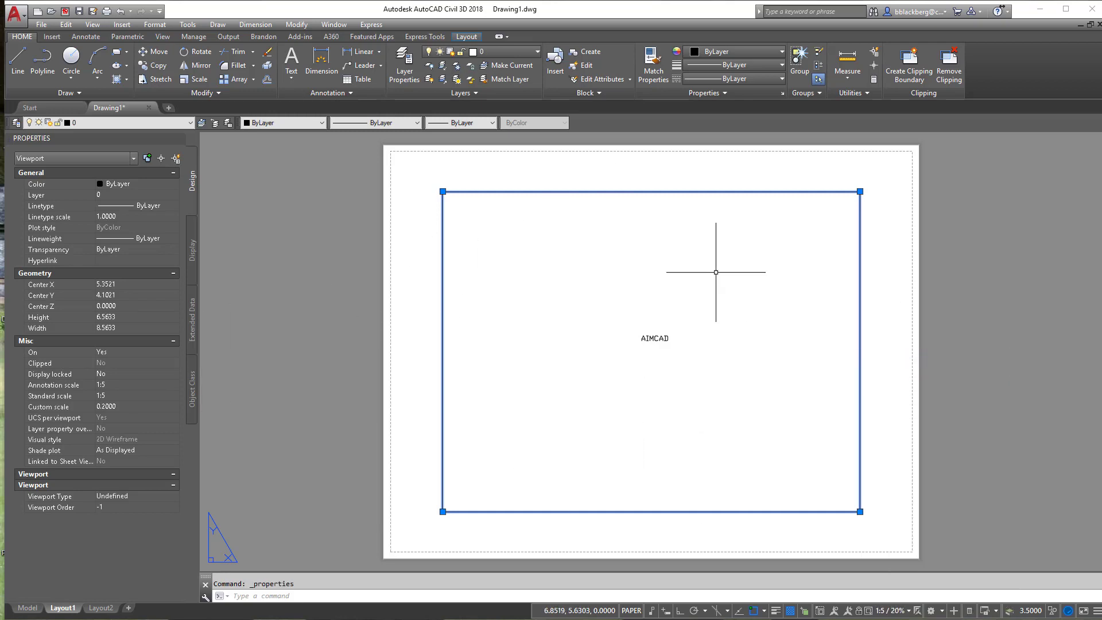
Step: Give the viewport a 1:5 standard scale and a 1:5 annotation scale
click(120, 383)
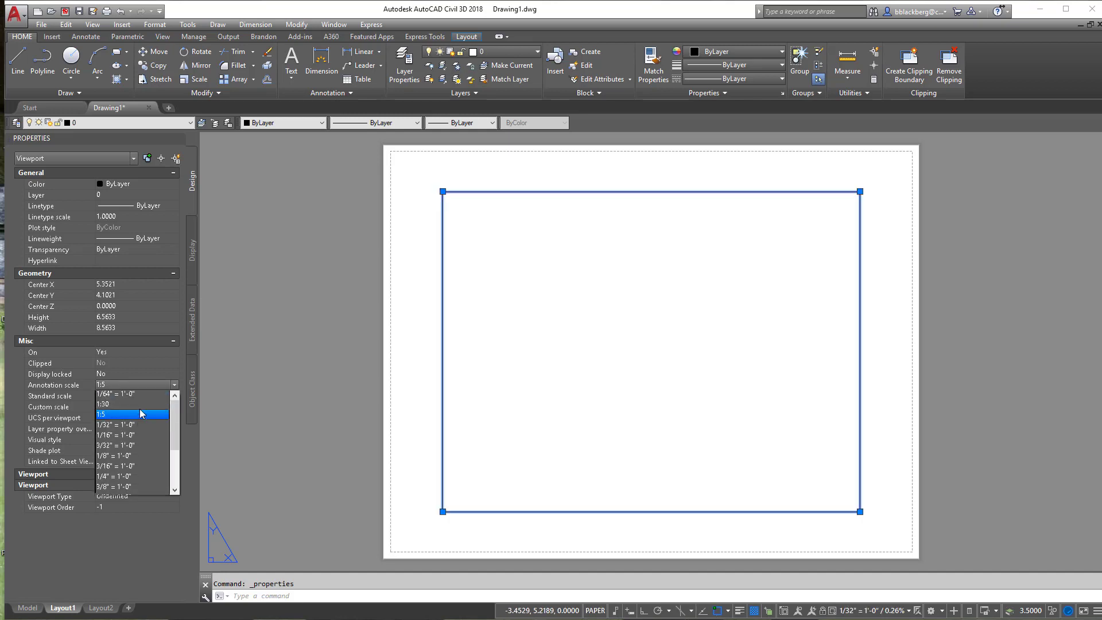
click(114, 404)
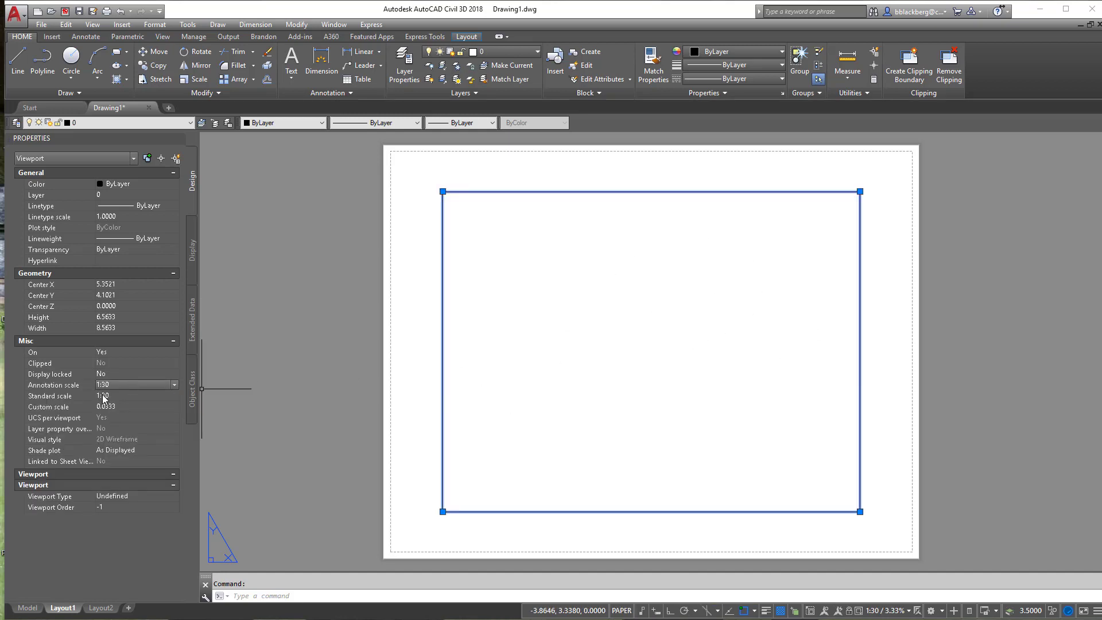
click(105, 396)
click(107, 394)
click(118, 413)
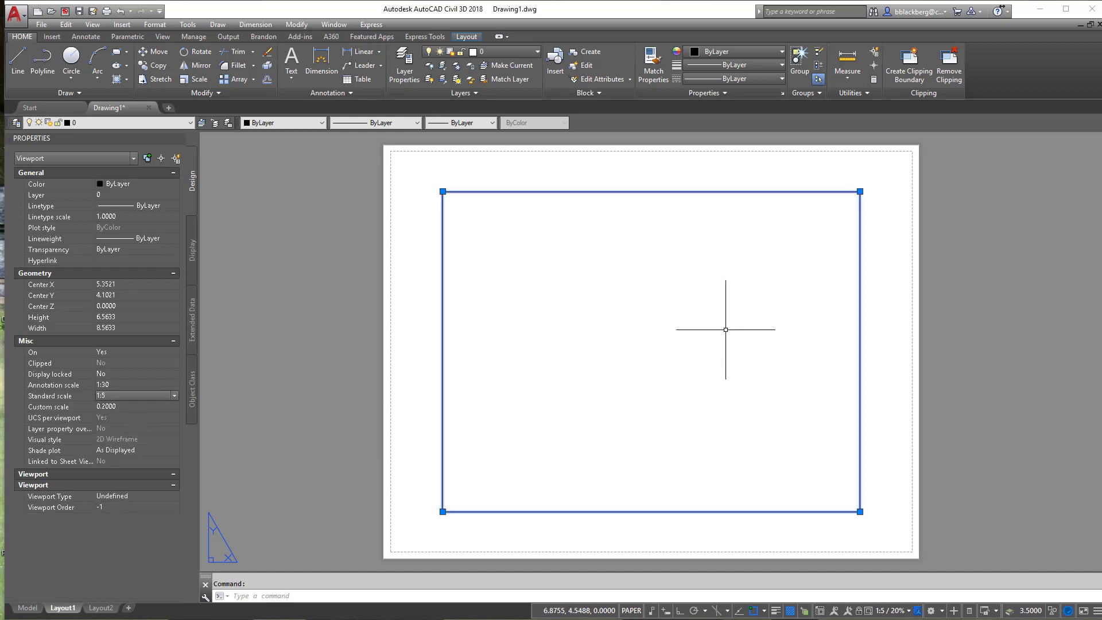
click(112, 384)
click(113, 384)
click(117, 401)
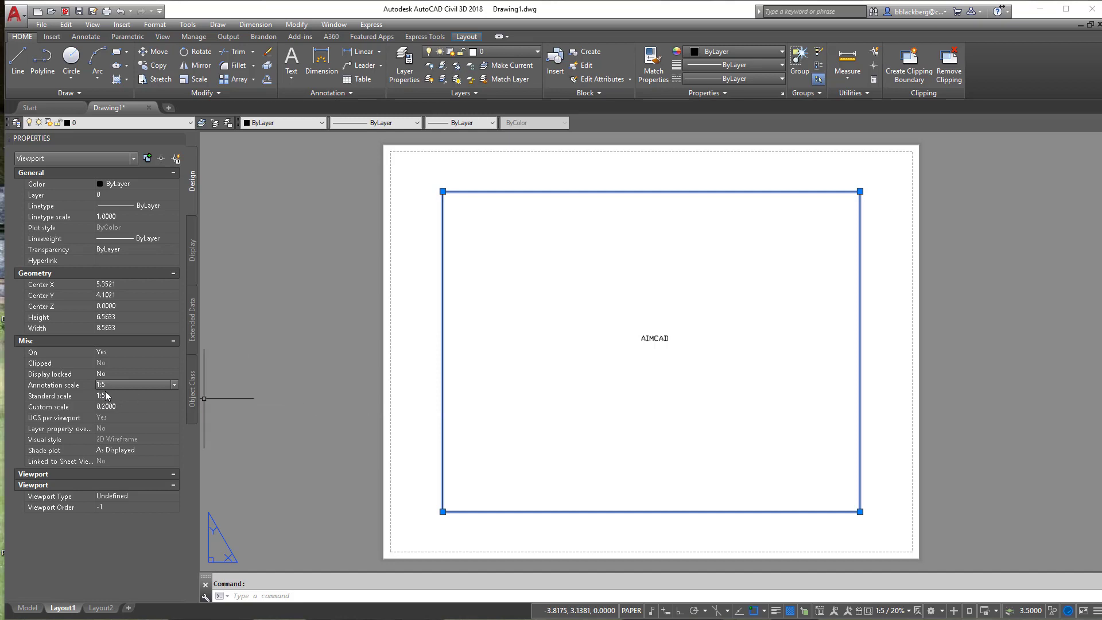
Step: Set the viewport's Display locked property to Yes
click(108, 373)
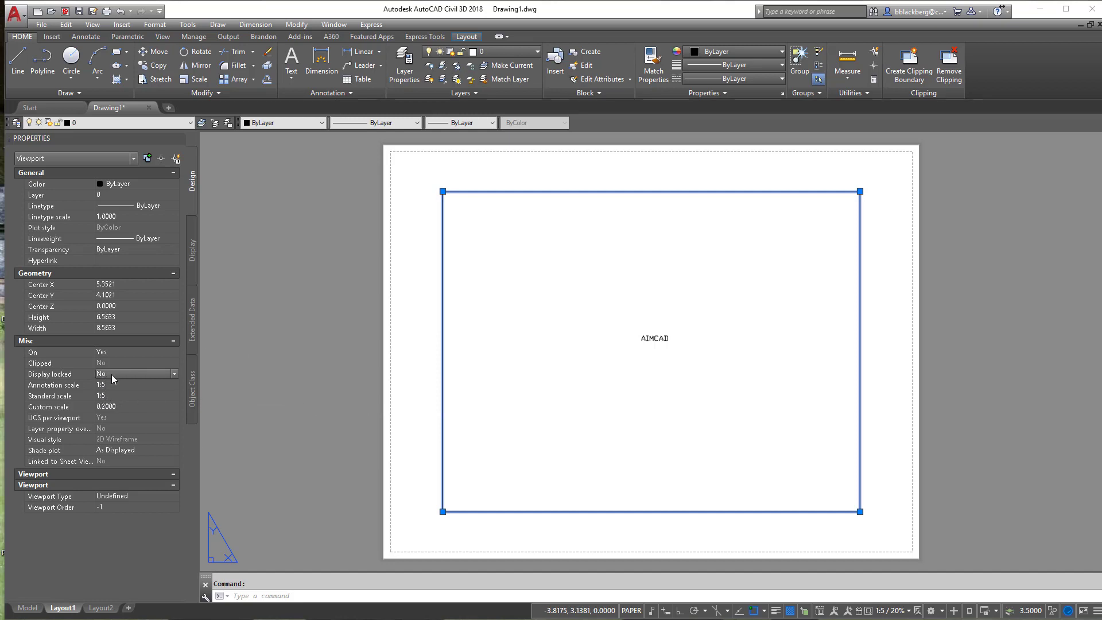
click(111, 374)
click(111, 384)
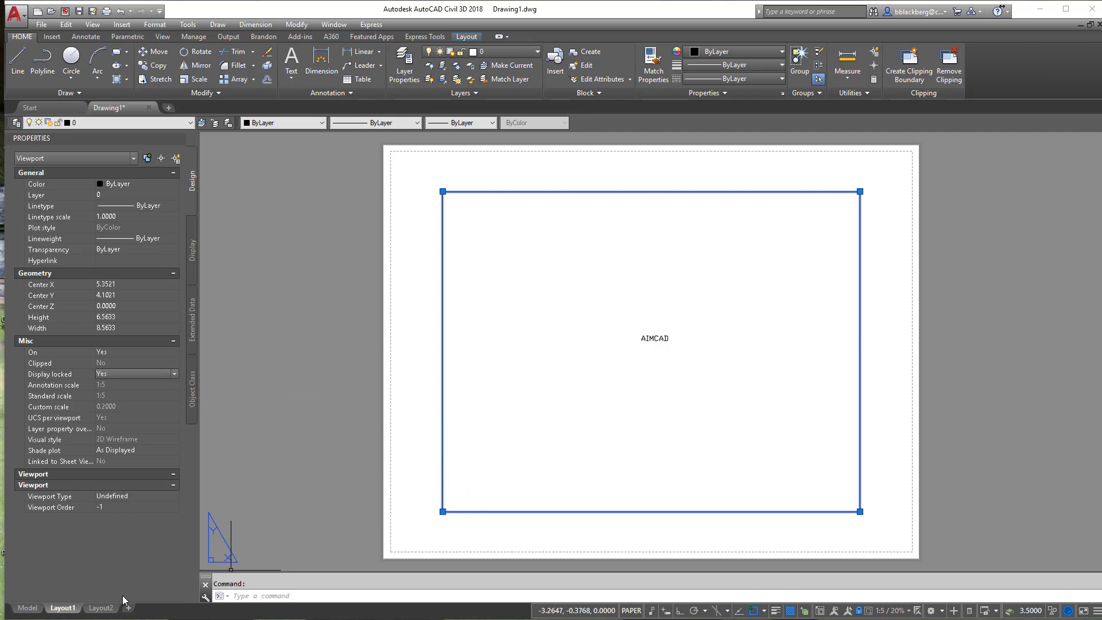
Step: In model space, copy the AIMCAD text to upper-left, lower-left, lower-right and upper-right positions
click(39, 606)
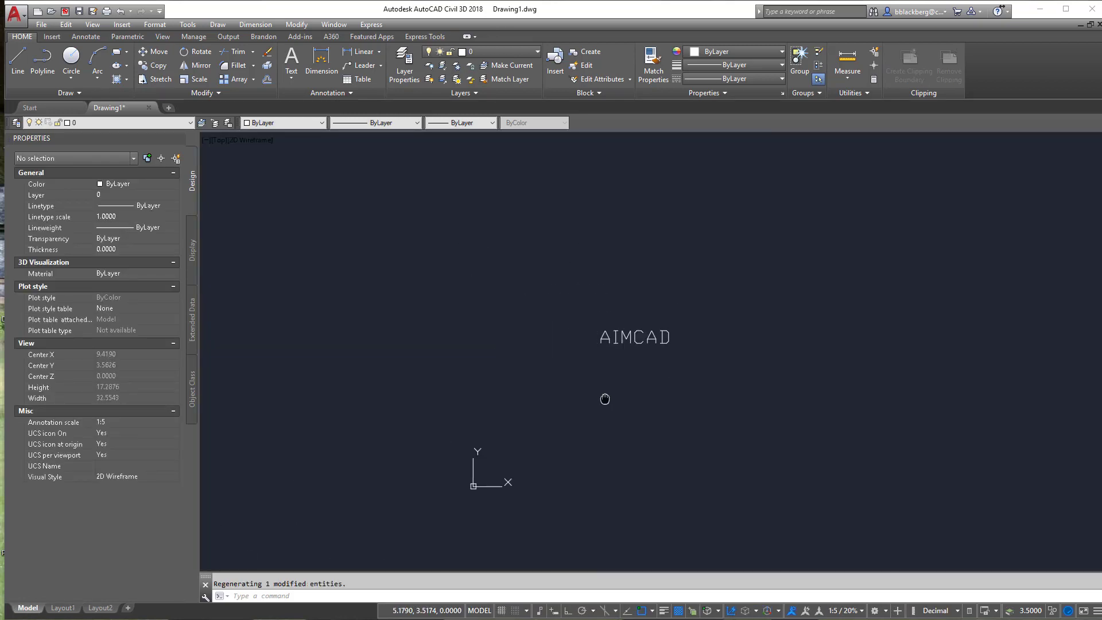
text(co)
key(Return)
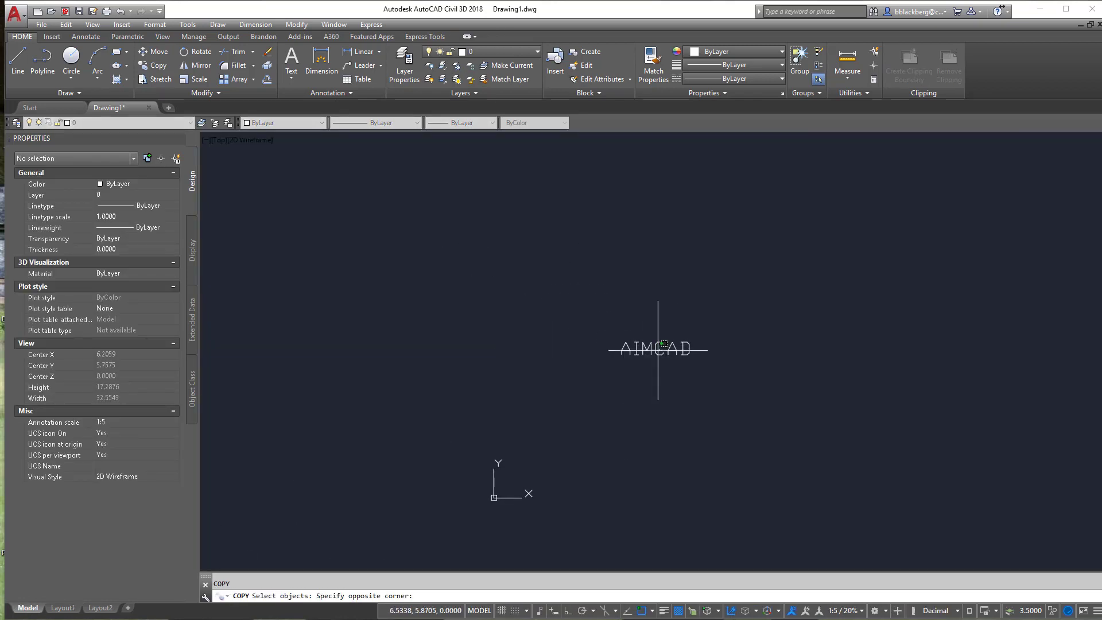
click(631, 350)
key(Return)
click(639, 358)
click(525, 304)
click(521, 498)
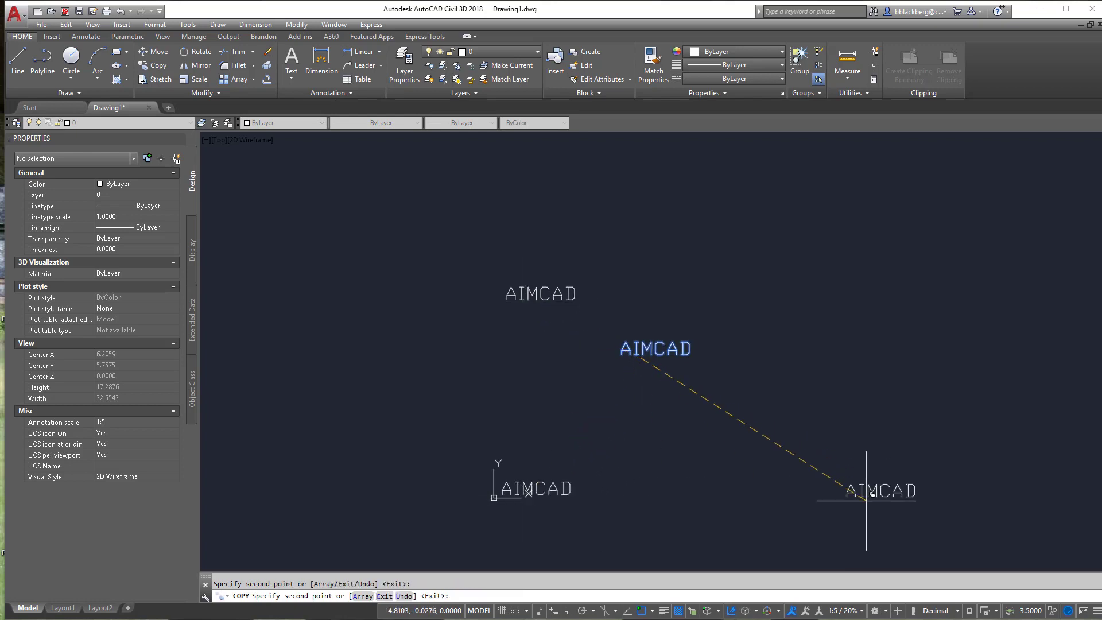
click(821, 509)
click(796, 278)
key(Return)
Step: Select the upper-left and upper-right AIMCAD copies
click(573, 295)
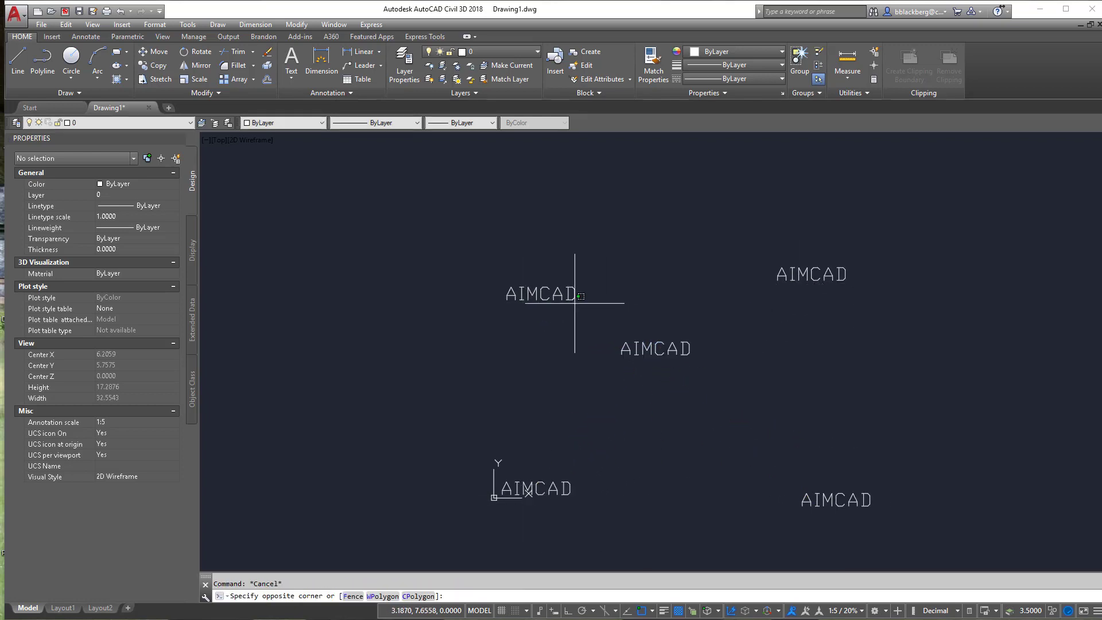
click(550, 301)
click(771, 261)
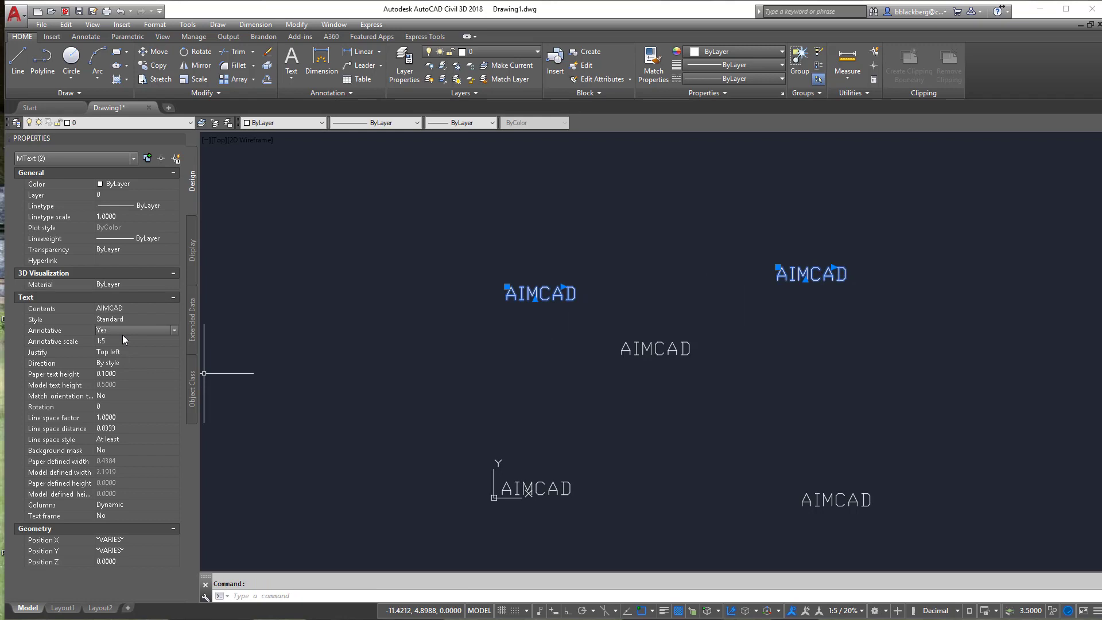
Step: Add the 1:30 annotation scale to the two upper AIMCAD copies
click(168, 342)
click(174, 341)
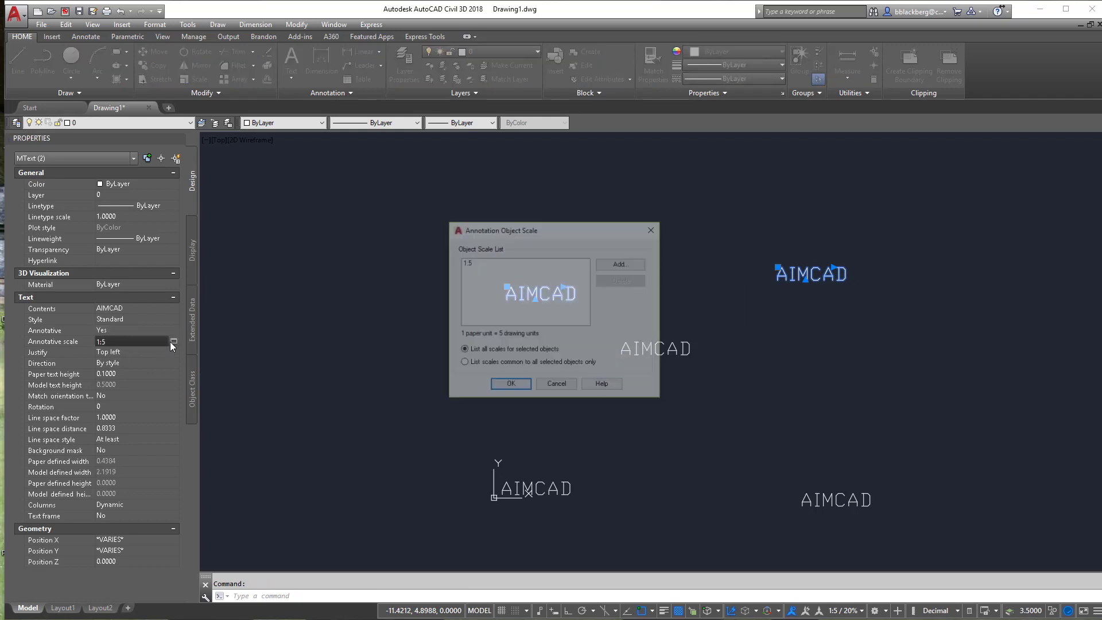
click(619, 263)
click(498, 271)
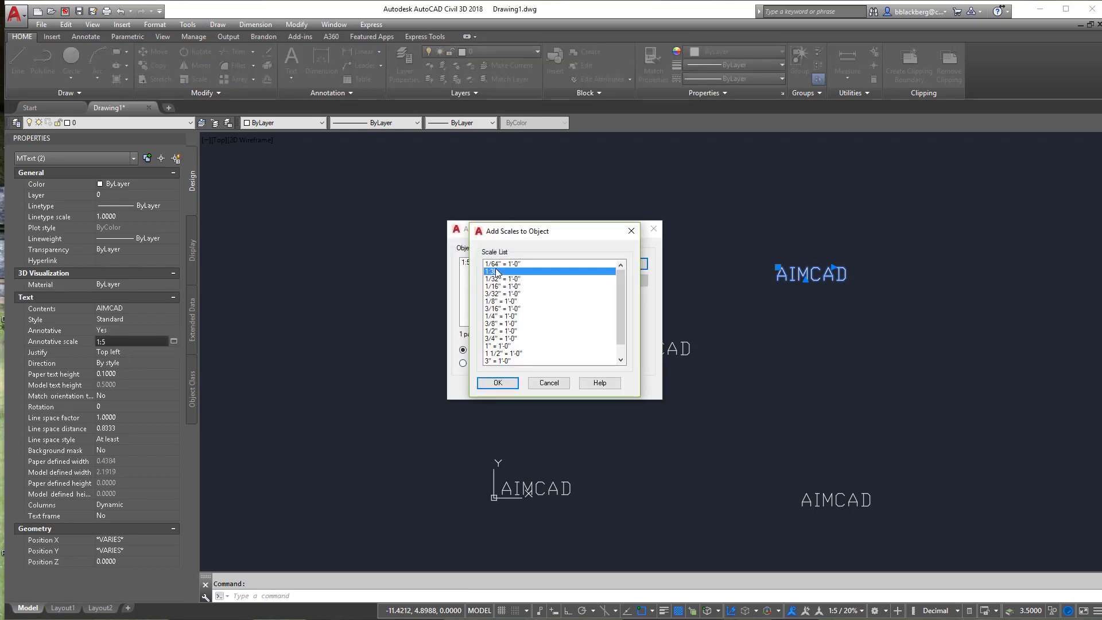
click(498, 383)
click(510, 385)
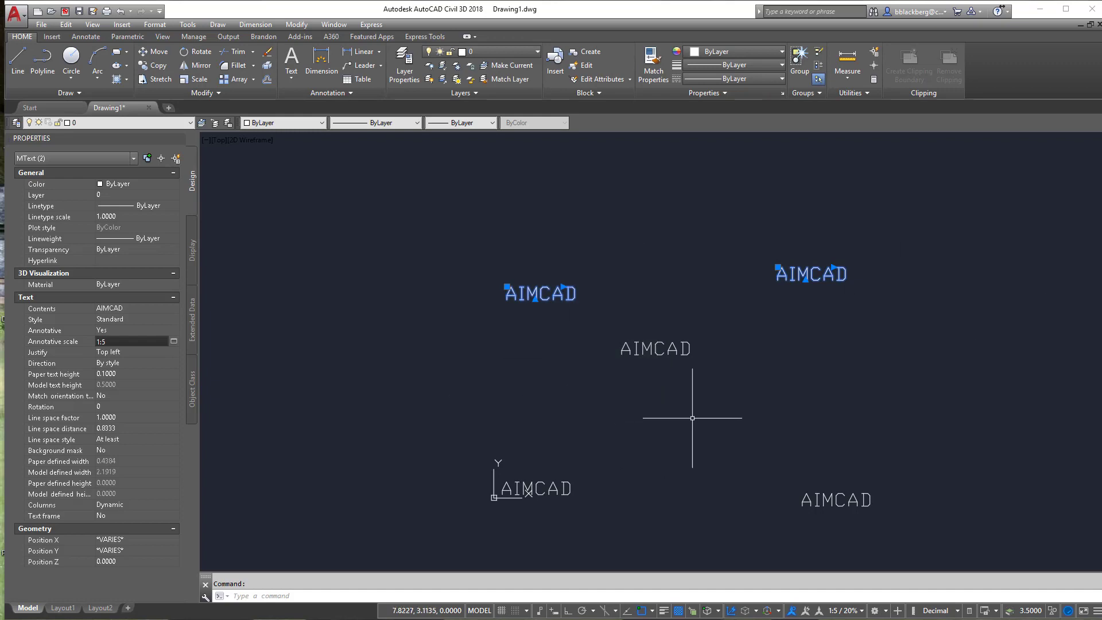
key(Escape)
Step: Add the 1 1/2" = 1'-0" annotation scale to the two lower AIMCAD copies
click(811, 500)
click(560, 485)
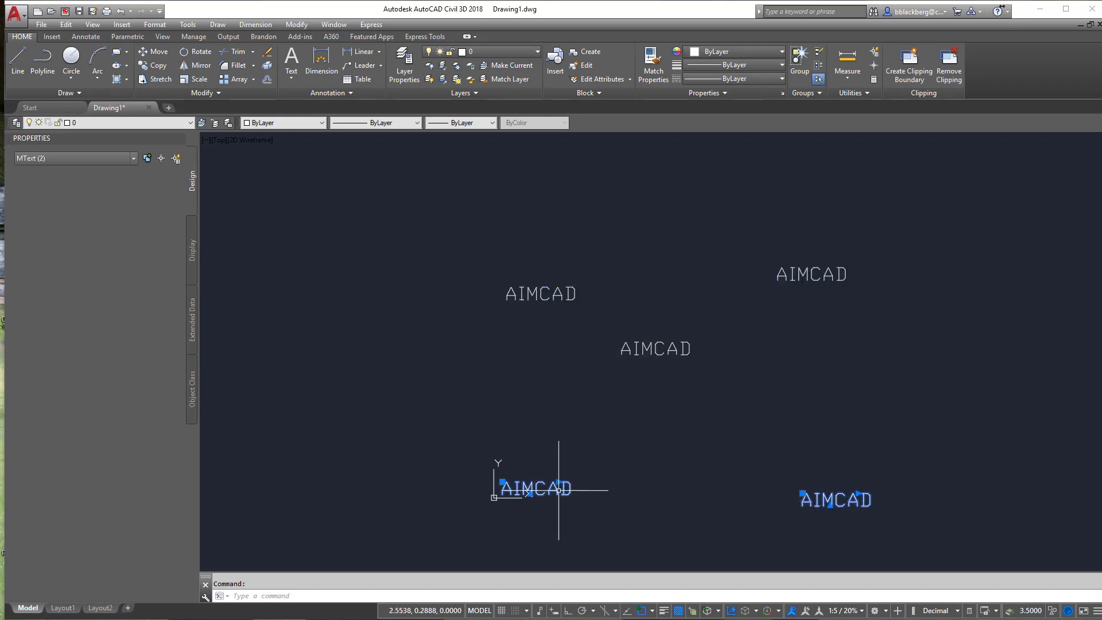
click(126, 341)
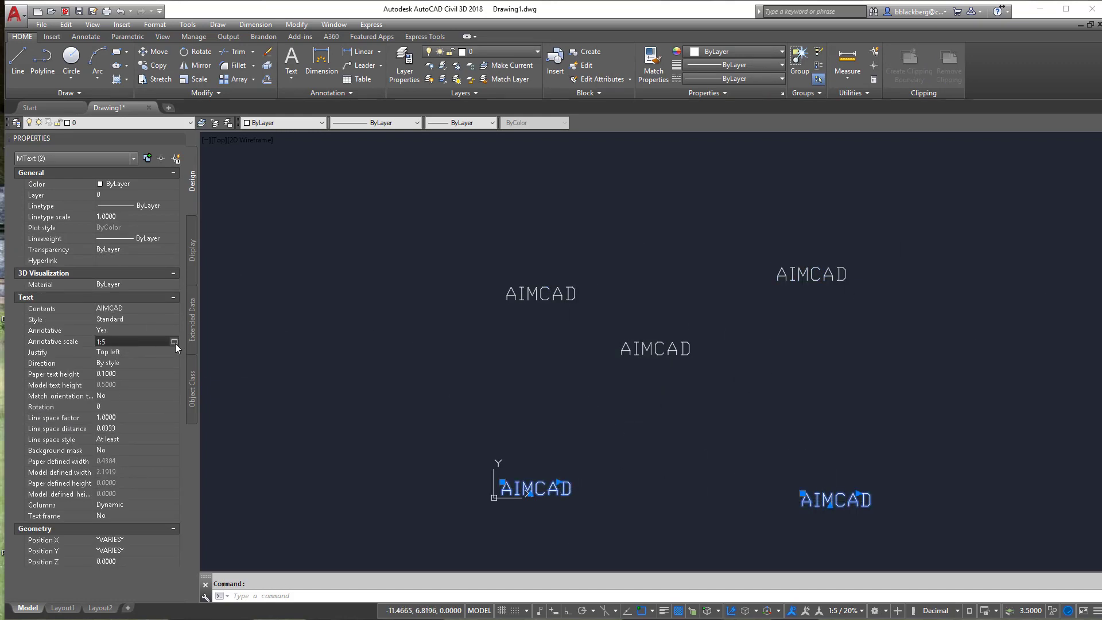
click(174, 342)
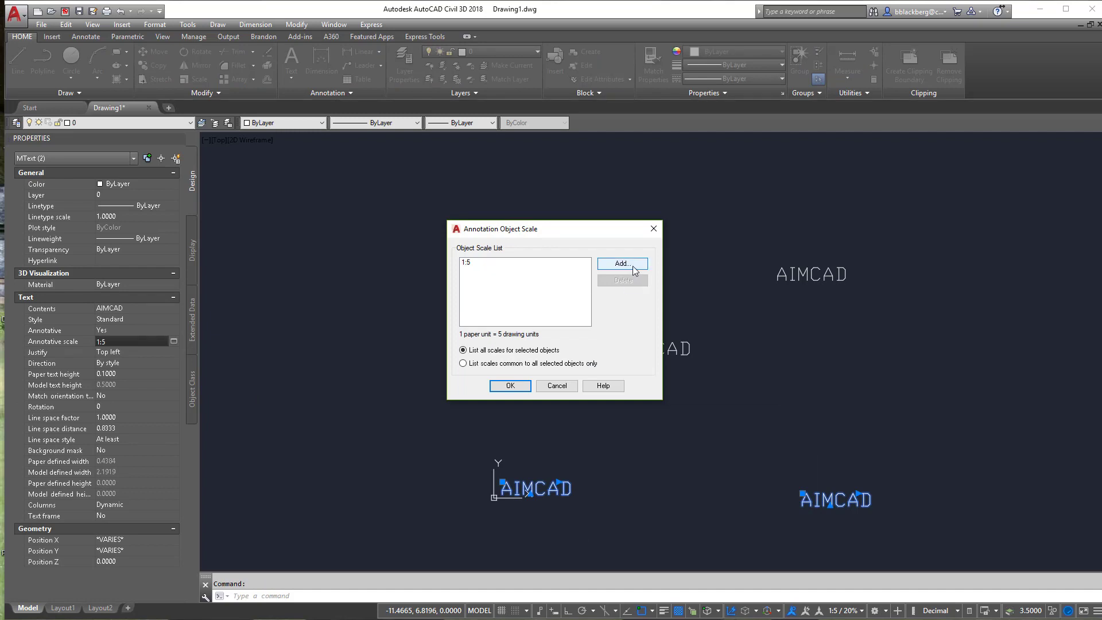
click(465, 264)
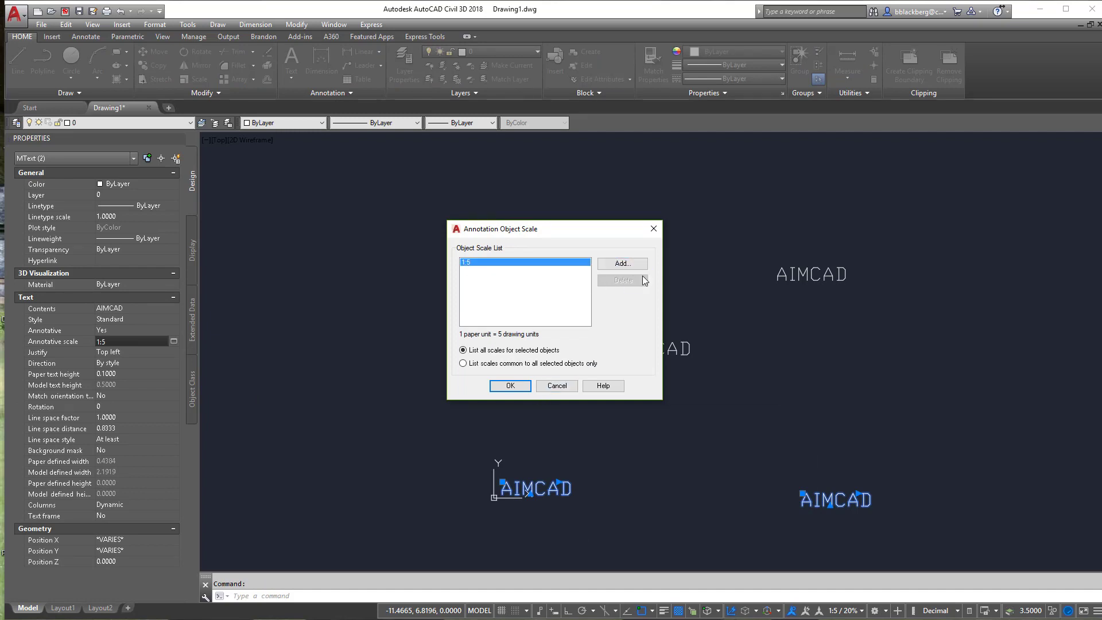
click(622, 265)
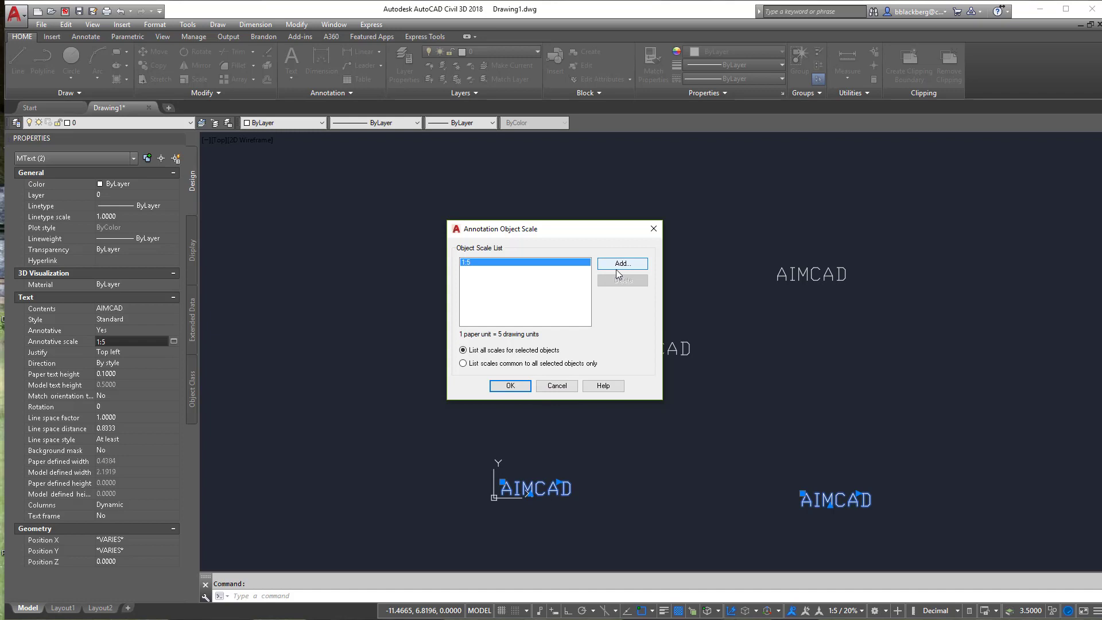
click(506, 346)
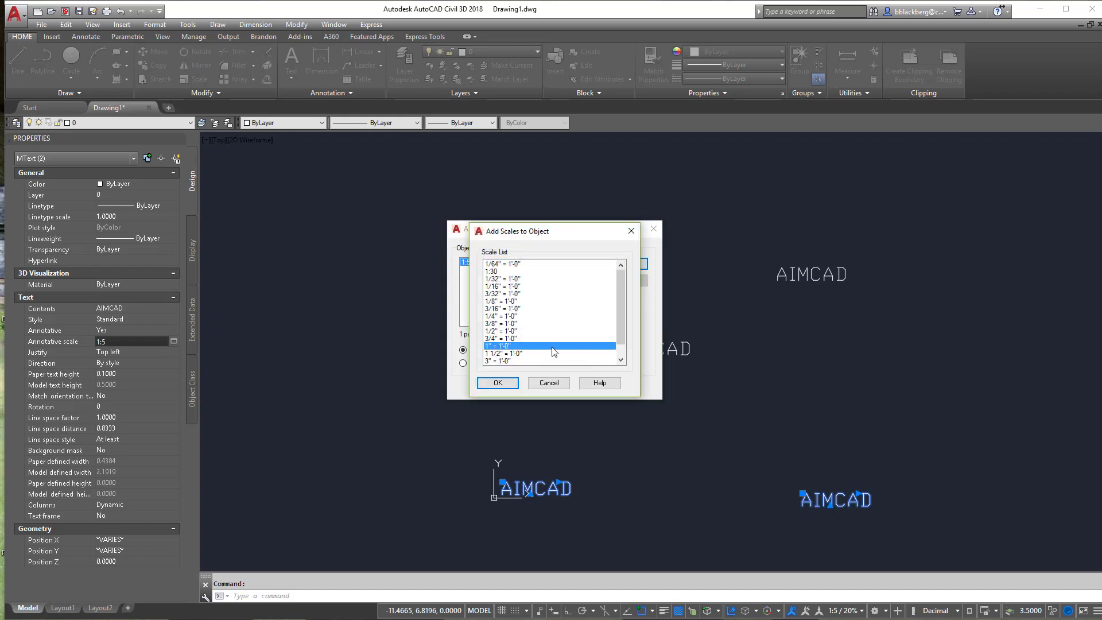
click(521, 354)
click(496, 382)
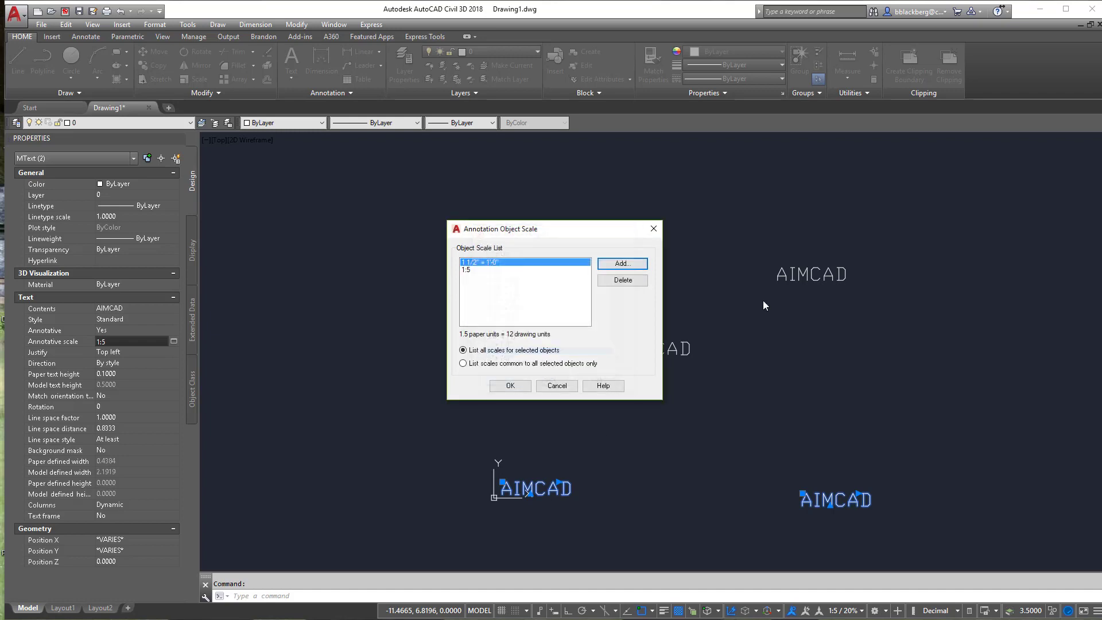
click(511, 382)
Step: Select the upper-right and upper-left AIMCAD copies together
key(Escape)
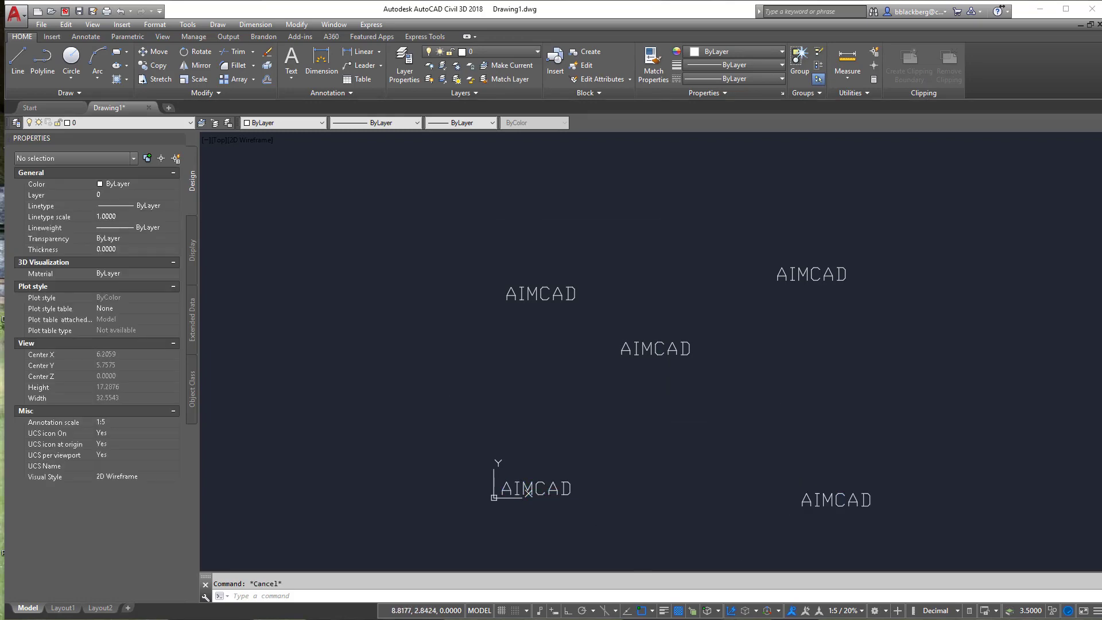
click(813, 284)
click(570, 275)
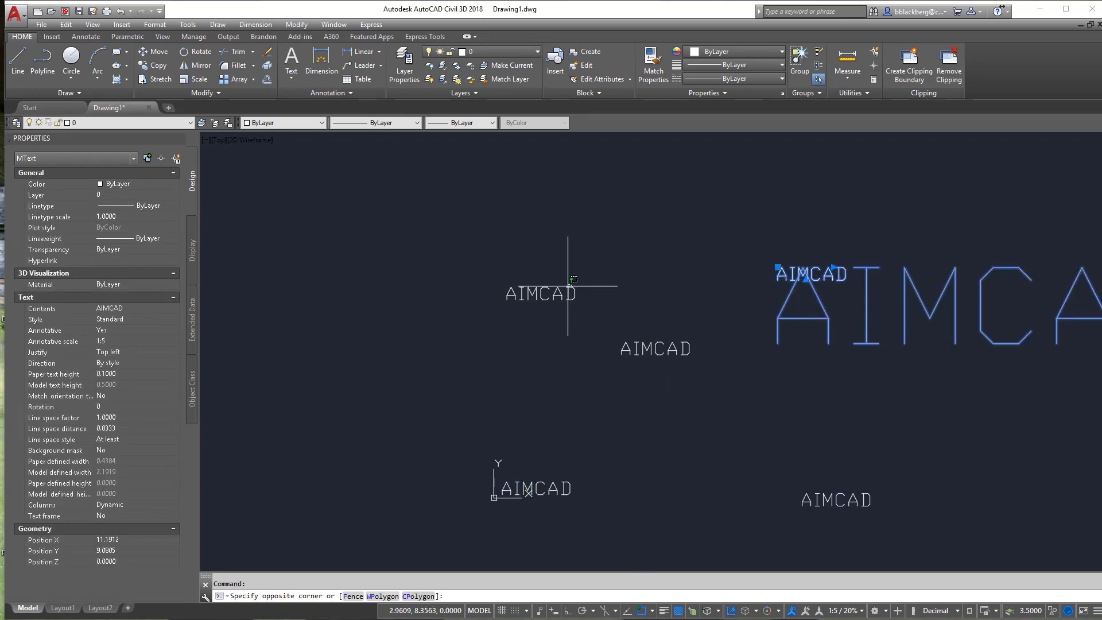
click(549, 292)
key(Escape)
click(550, 465)
click(631, 499)
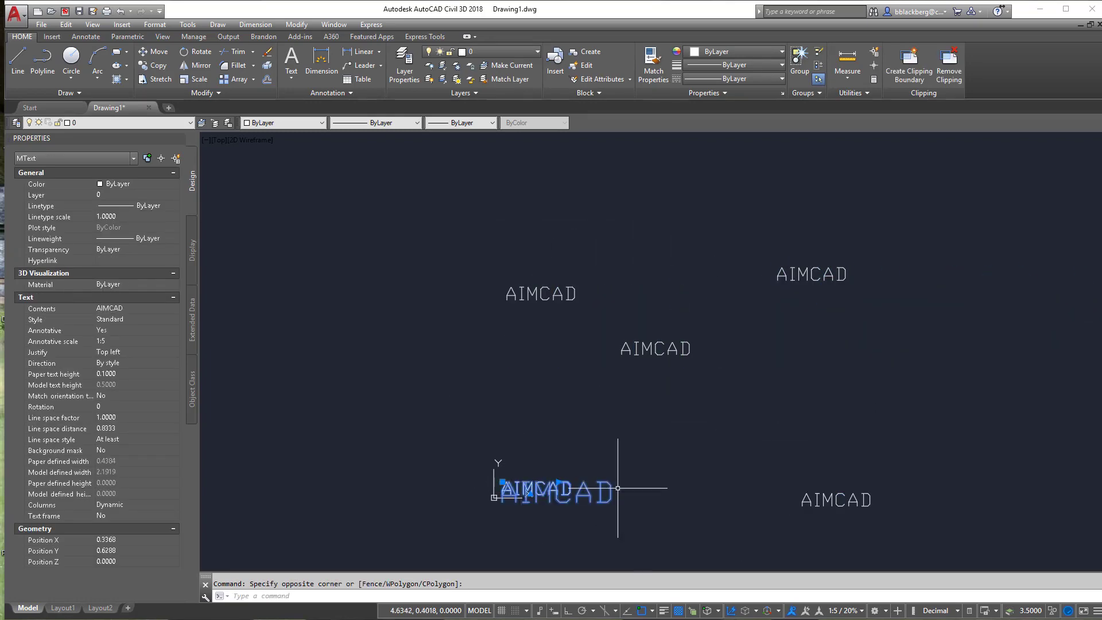
key(Escape)
click(845, 501)
click(811, 505)
click(801, 493)
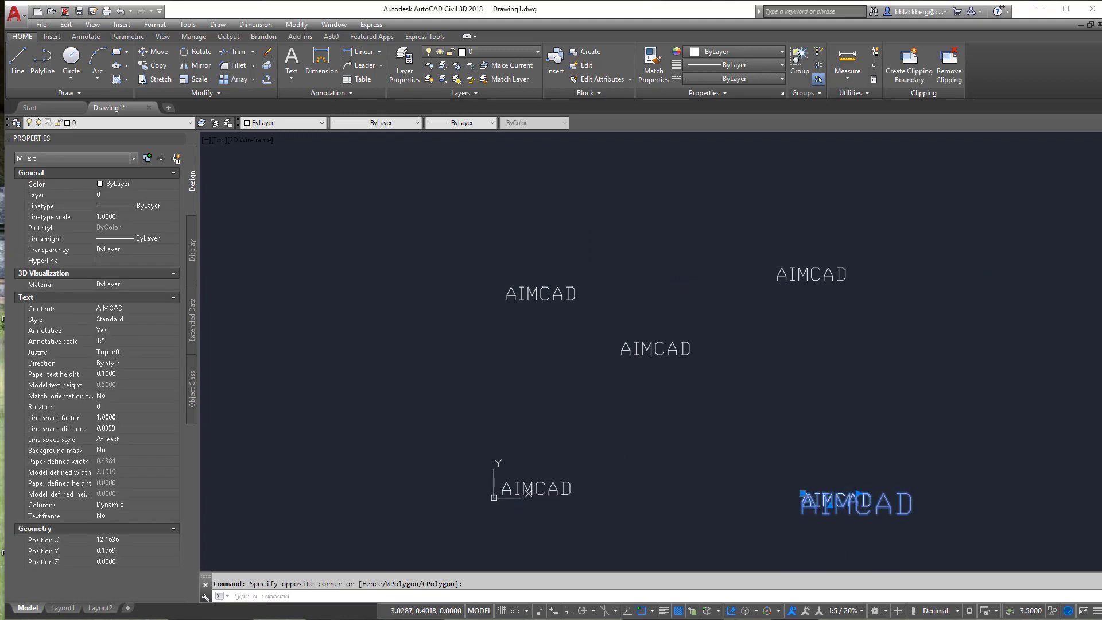
key(Escape)
click(538, 284)
key(Escape)
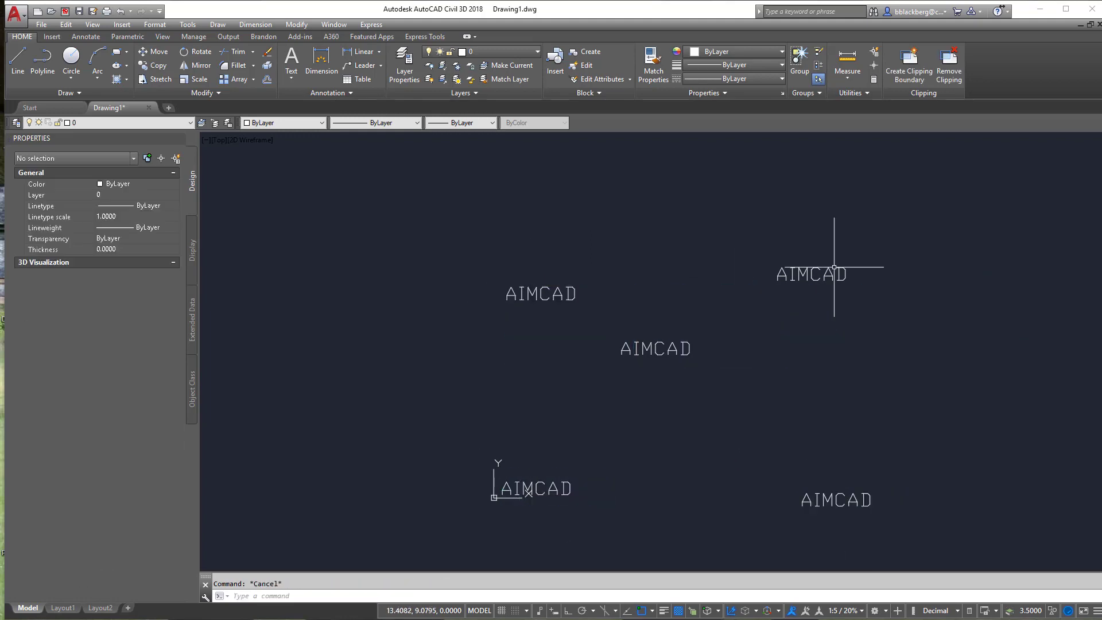
click(811, 273)
click(802, 276)
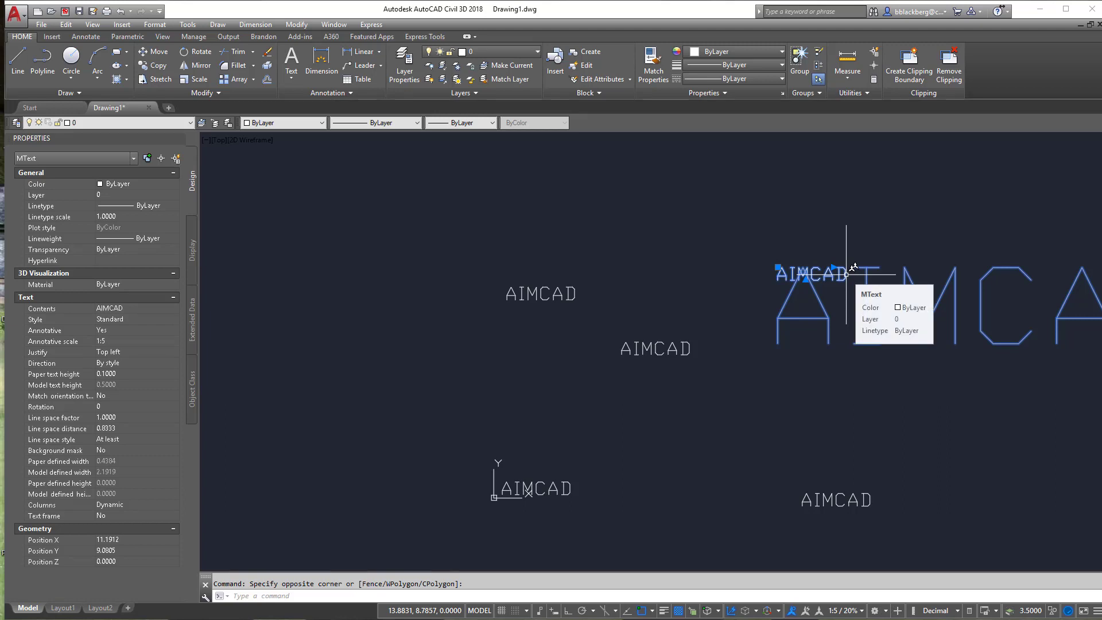
click(852, 266)
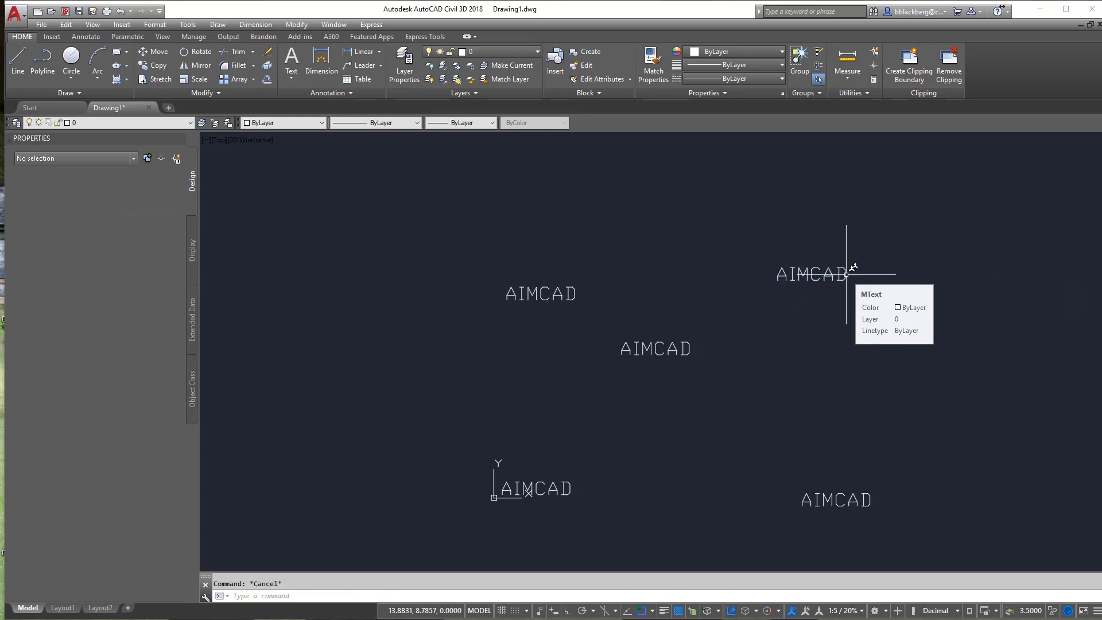
click(848, 253)
click(545, 298)
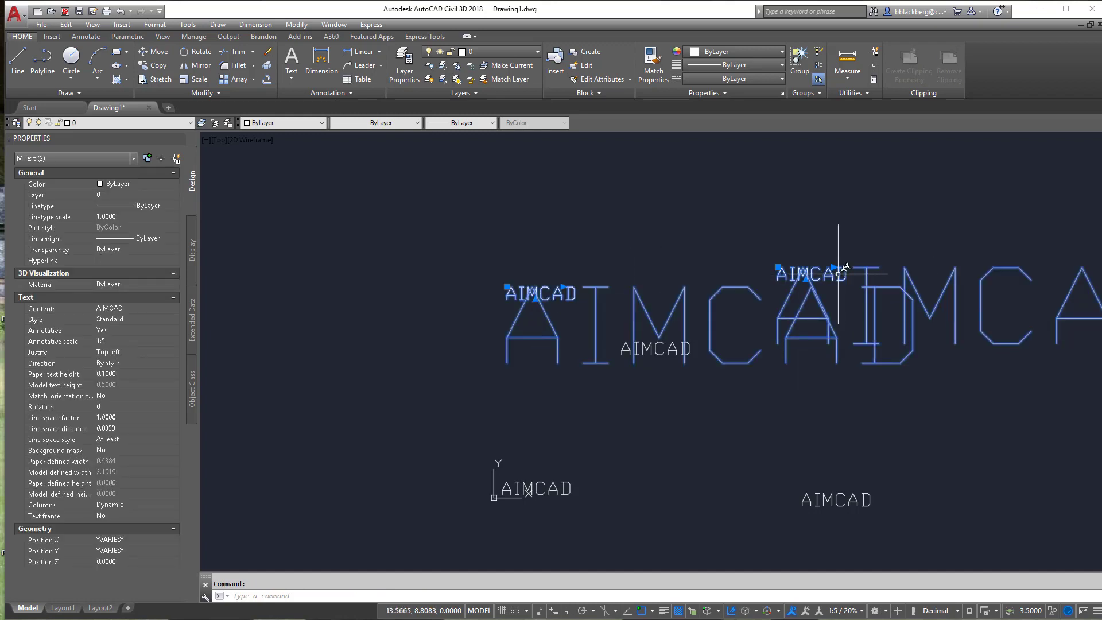
Step: Delete the 1:5 scale from their annotation scale list, leaving only 1:30
click(116, 342)
click(173, 341)
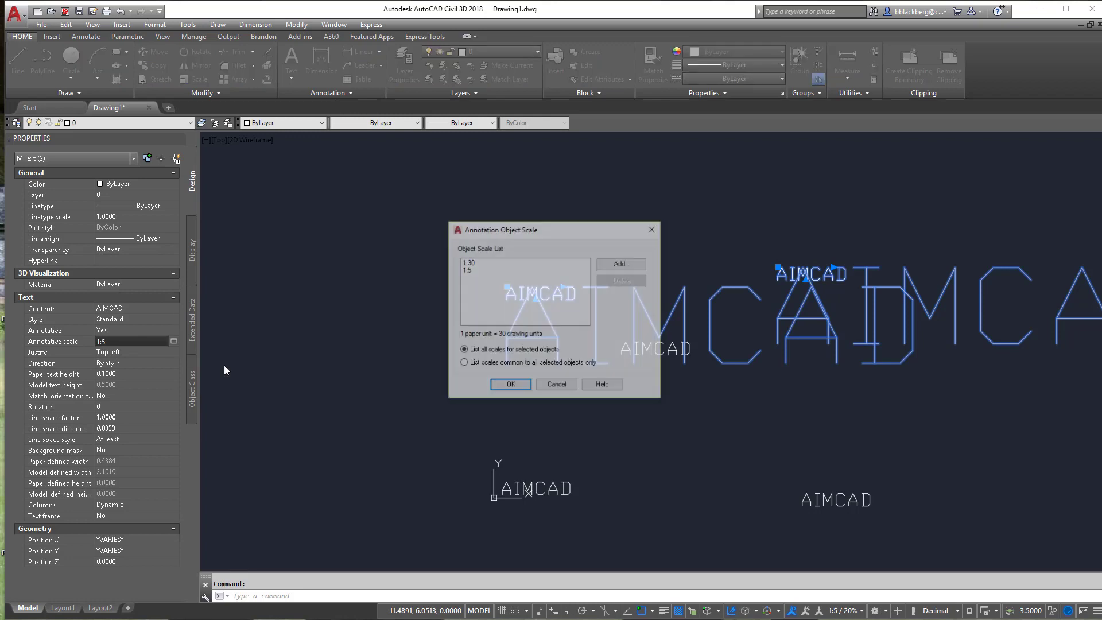
click(471, 264)
click(466, 270)
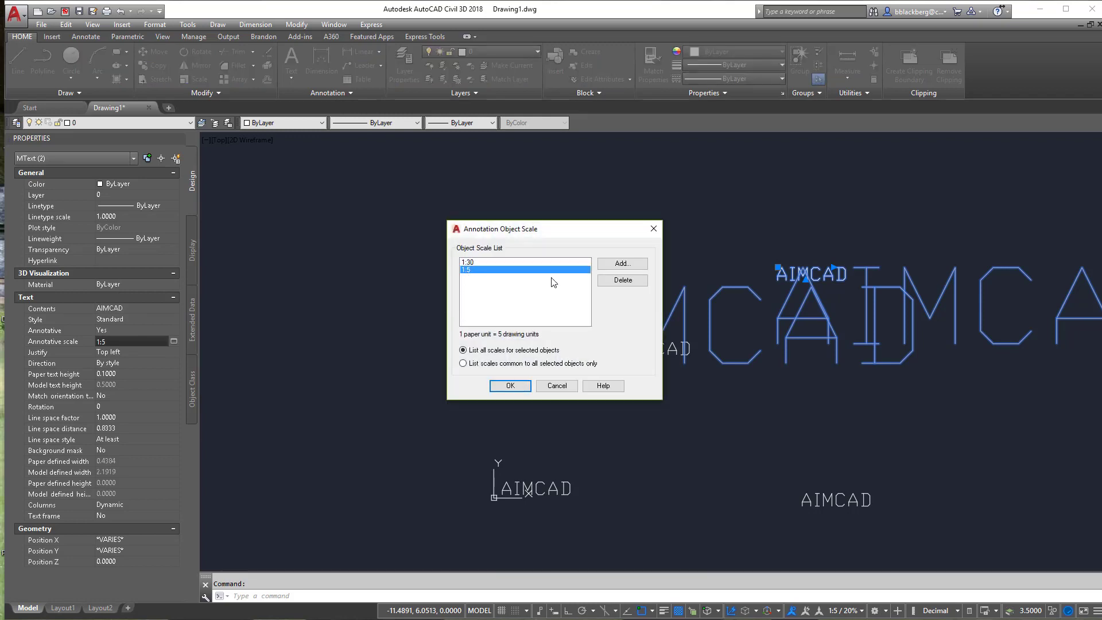
click(615, 281)
click(510, 386)
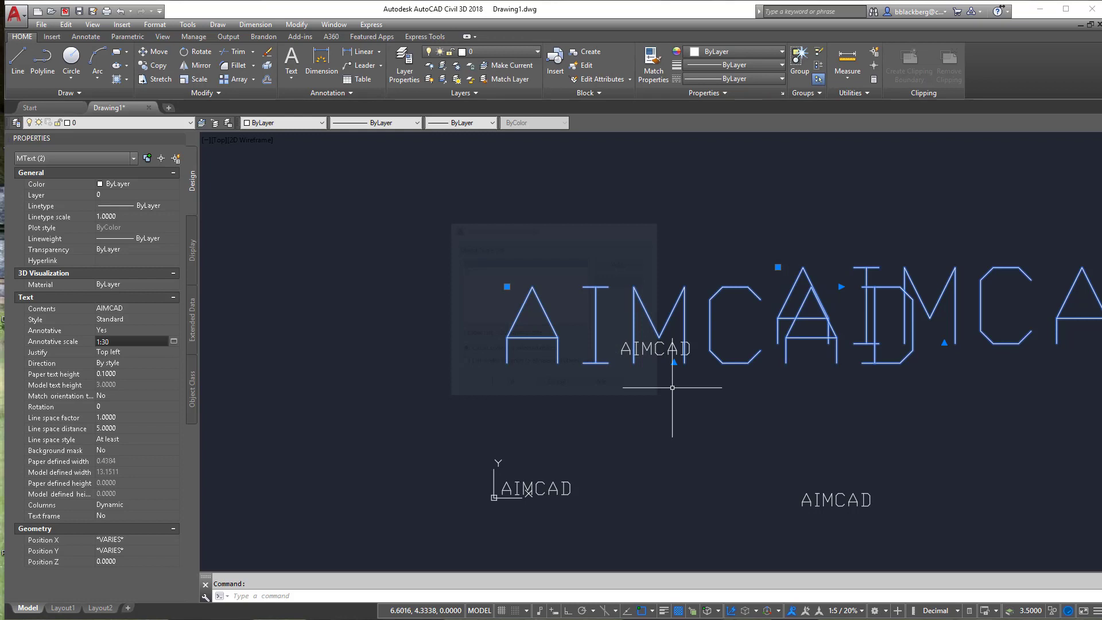
key(Escape)
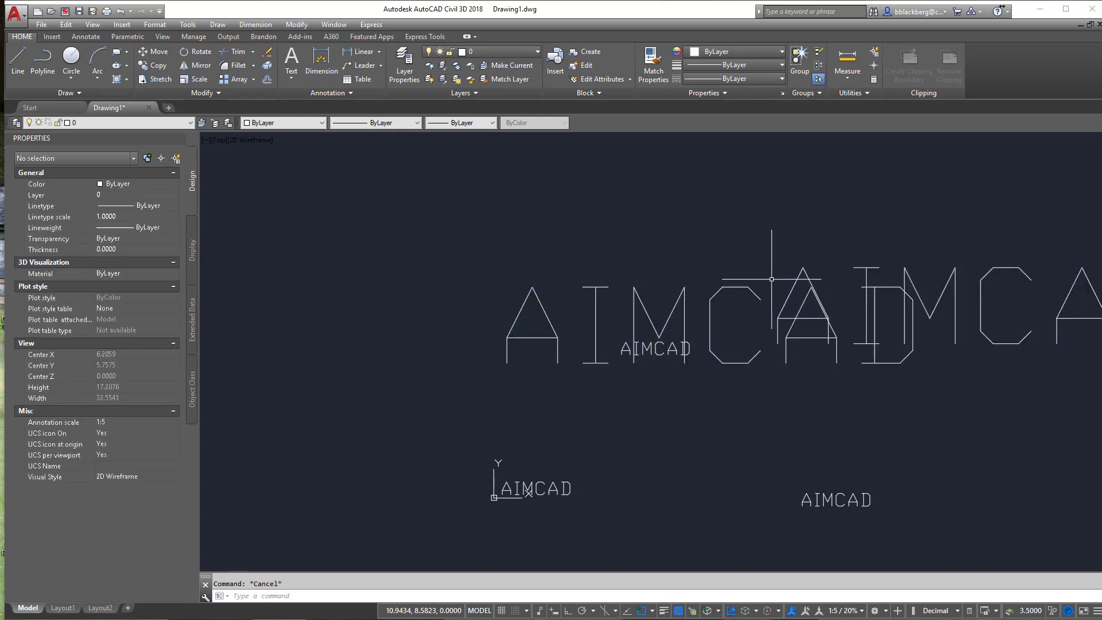
Step: Toggle Show Annotation Objects to compare which AIMCAD texts display at the current scale
click(793, 611)
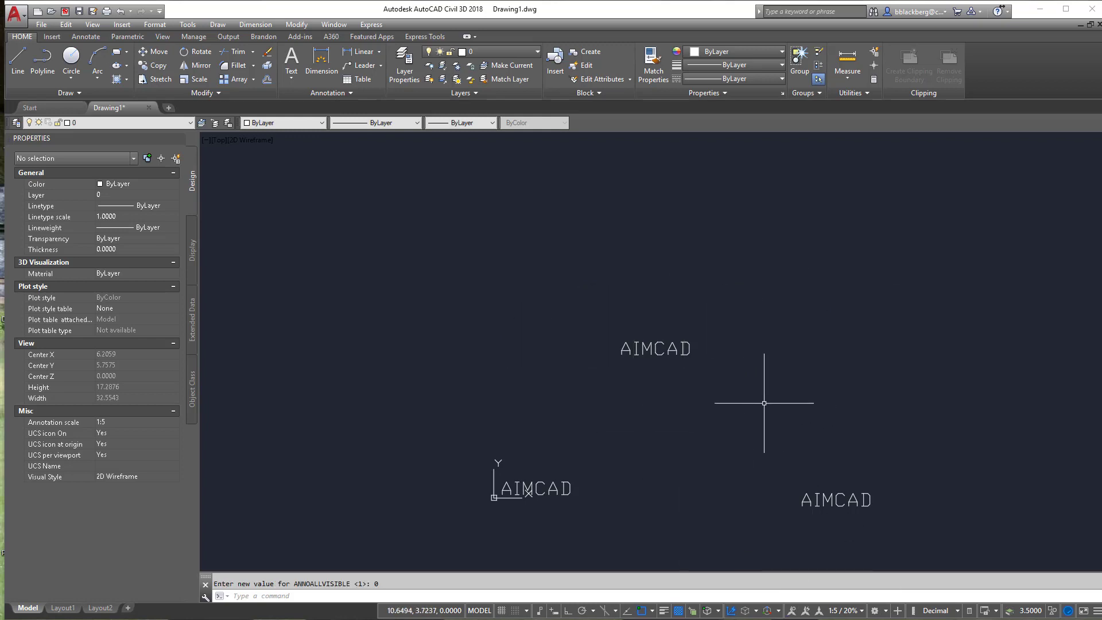
click(792, 611)
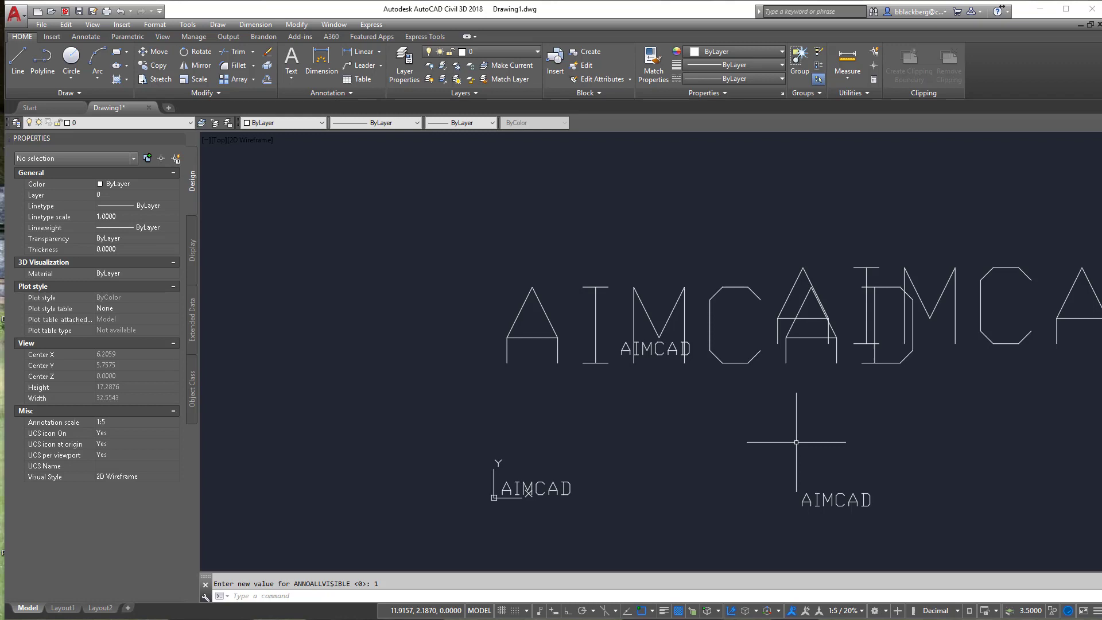
click(803, 502)
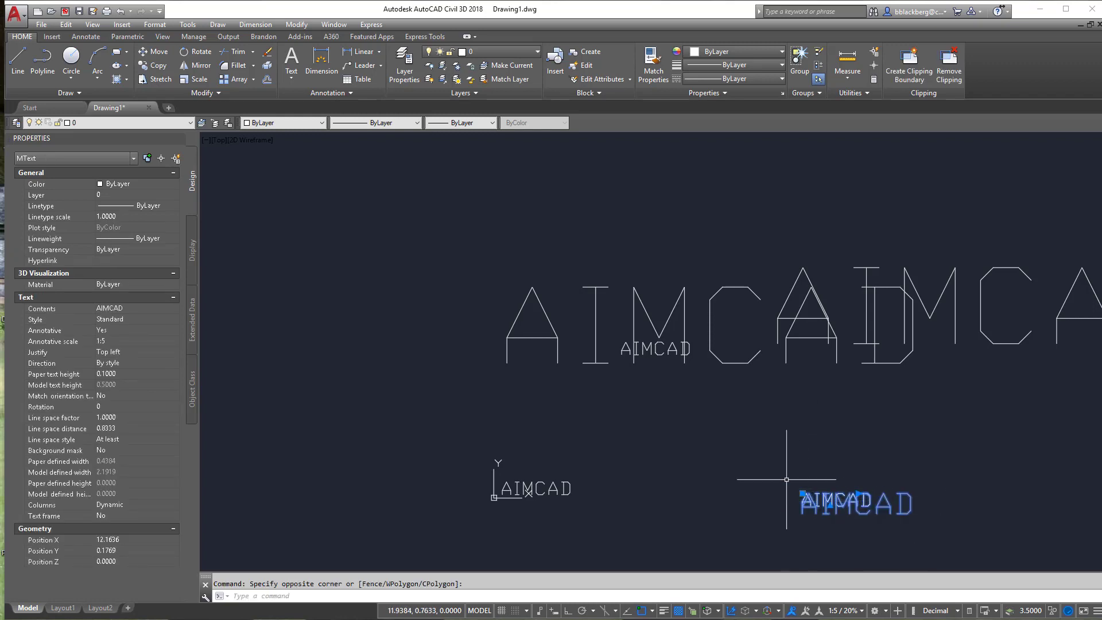
key(Escape)
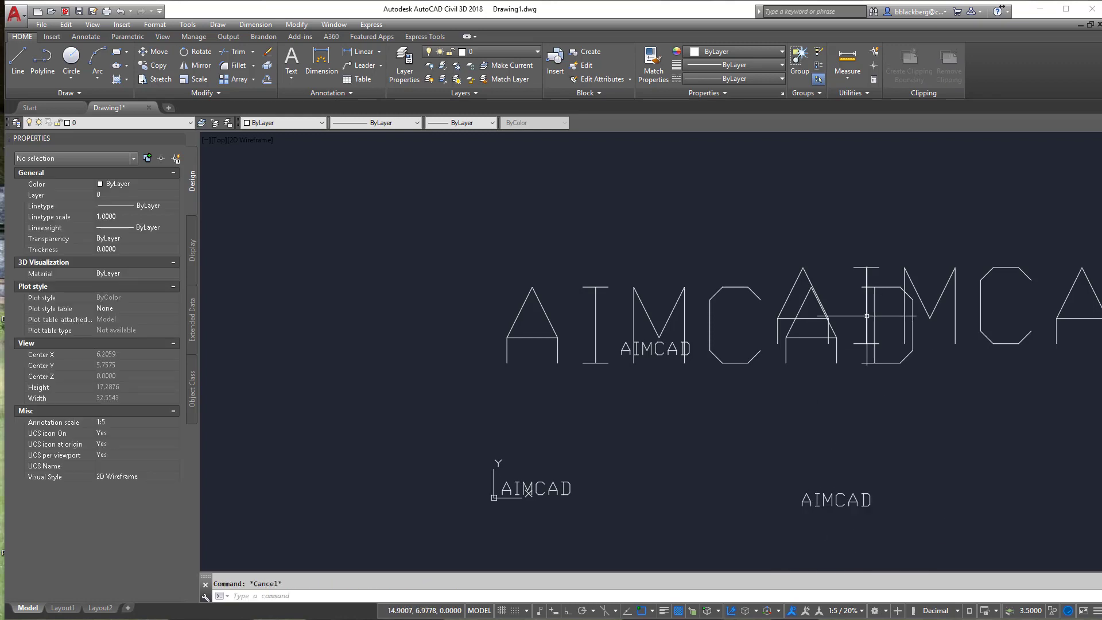
click(793, 611)
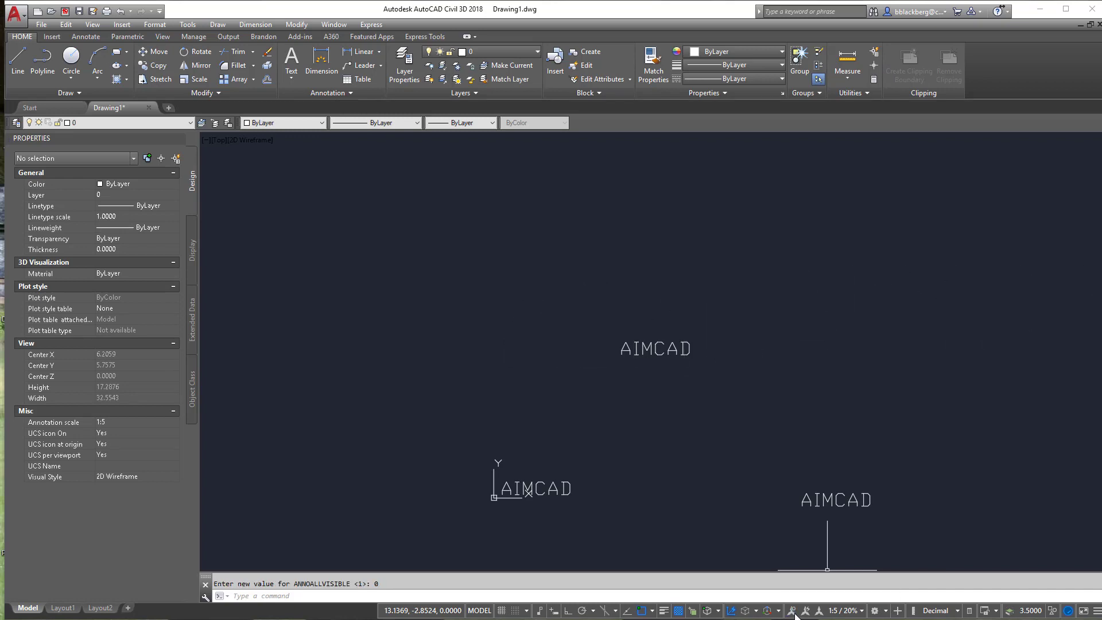
click(792, 611)
click(792, 611)
Step: Set the model annotation scale to 1:30 and zoom out
click(831, 611)
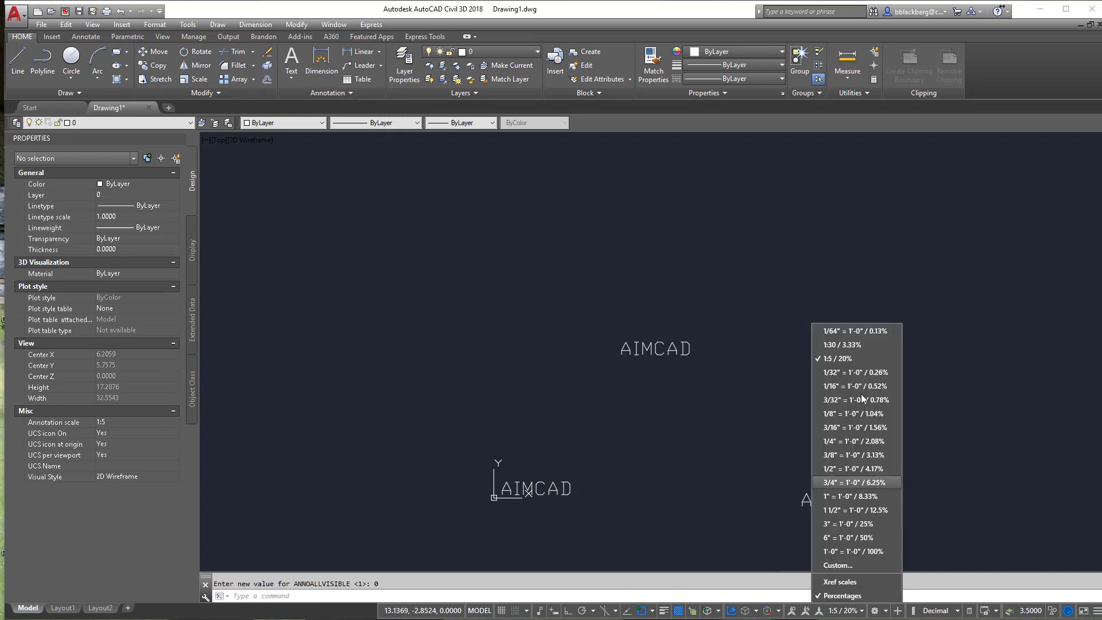
click(848, 346)
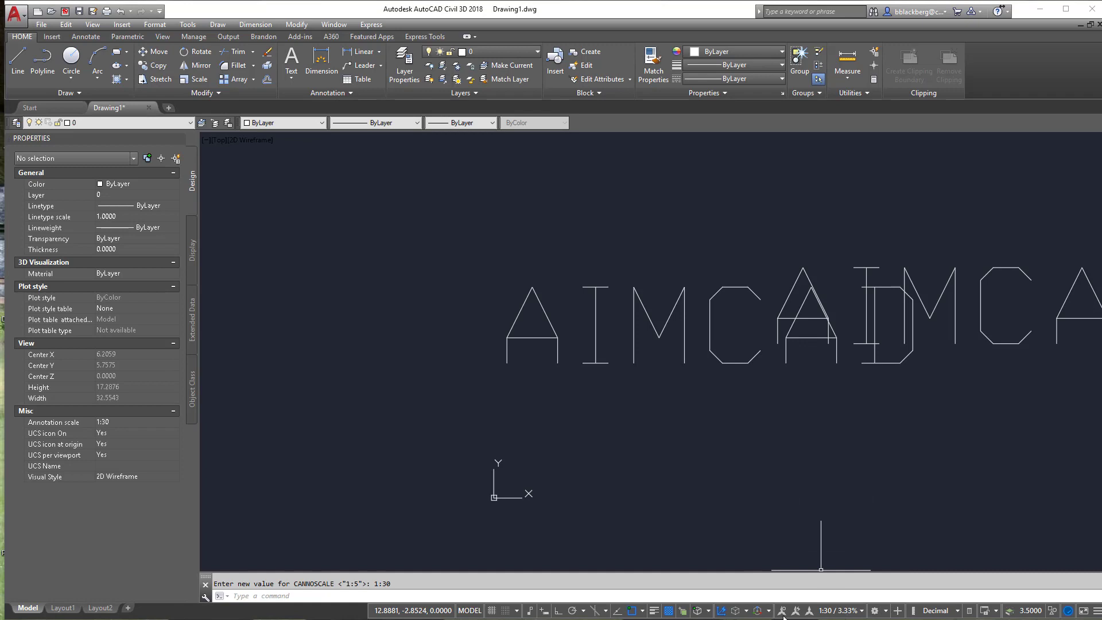
scroll(746, 402, down, 4)
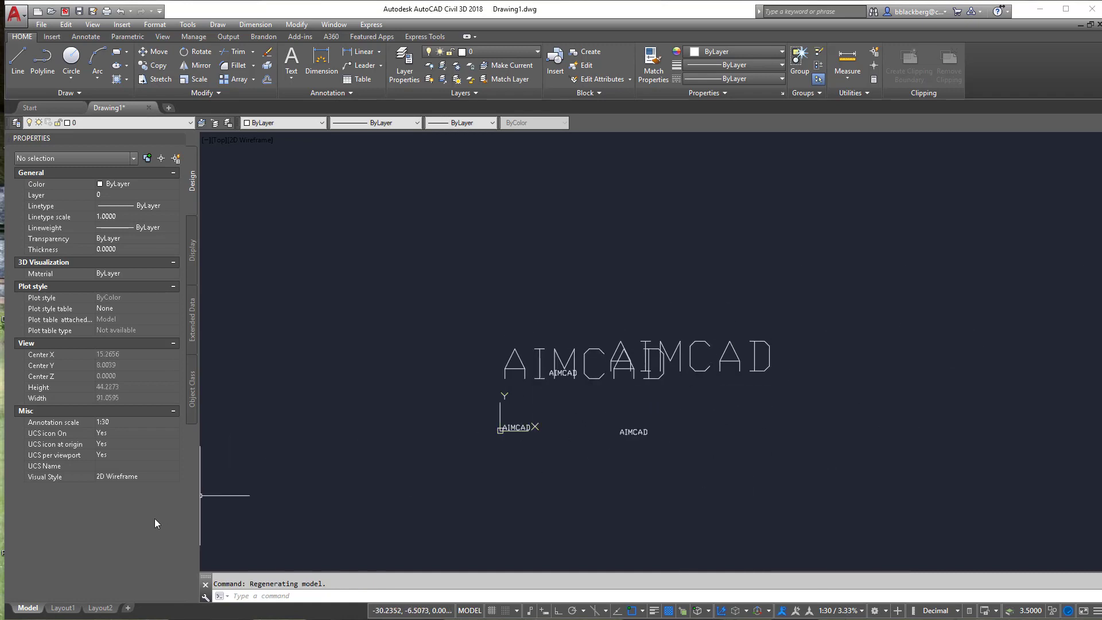
Step: On Layout1, select the viewport and try several viewport scales, ending back at 1:5
click(63, 607)
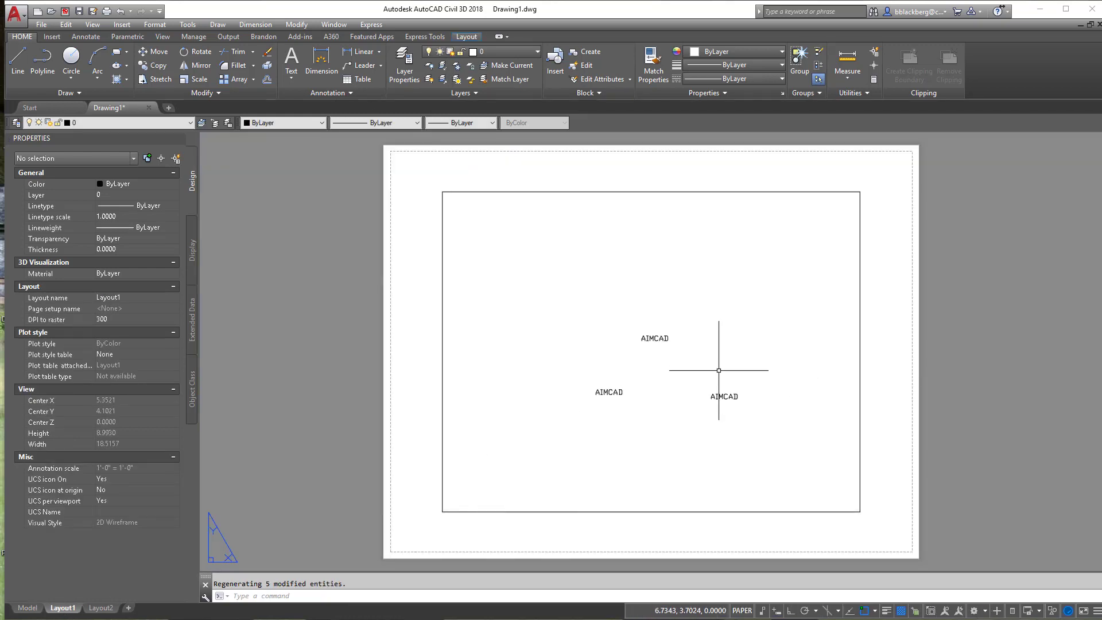
drag(887, 404, 811, 406)
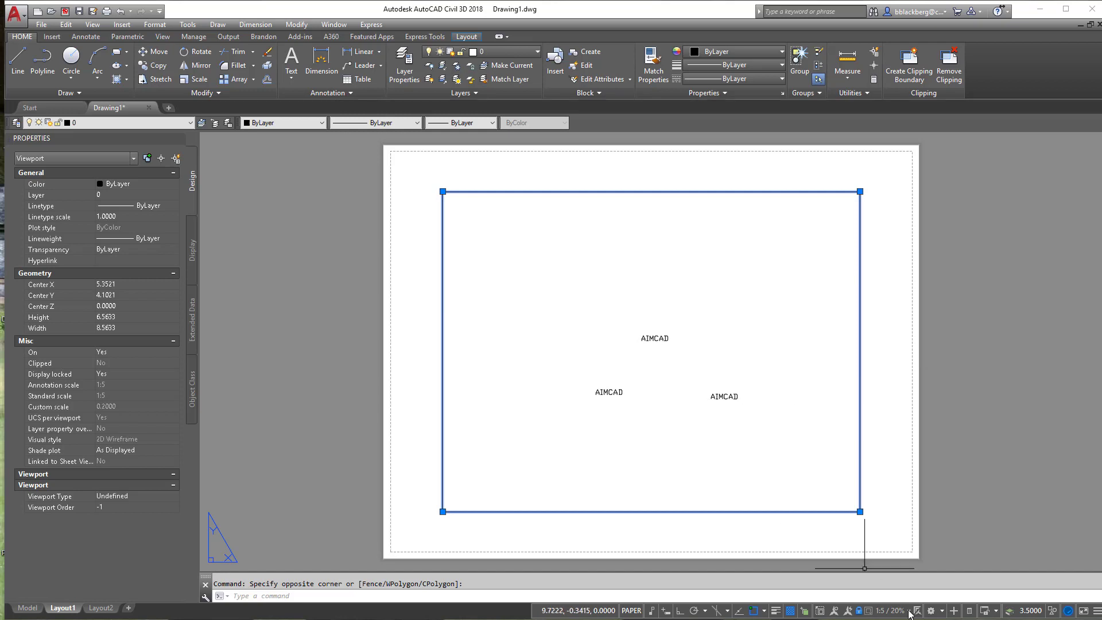
click(859, 610)
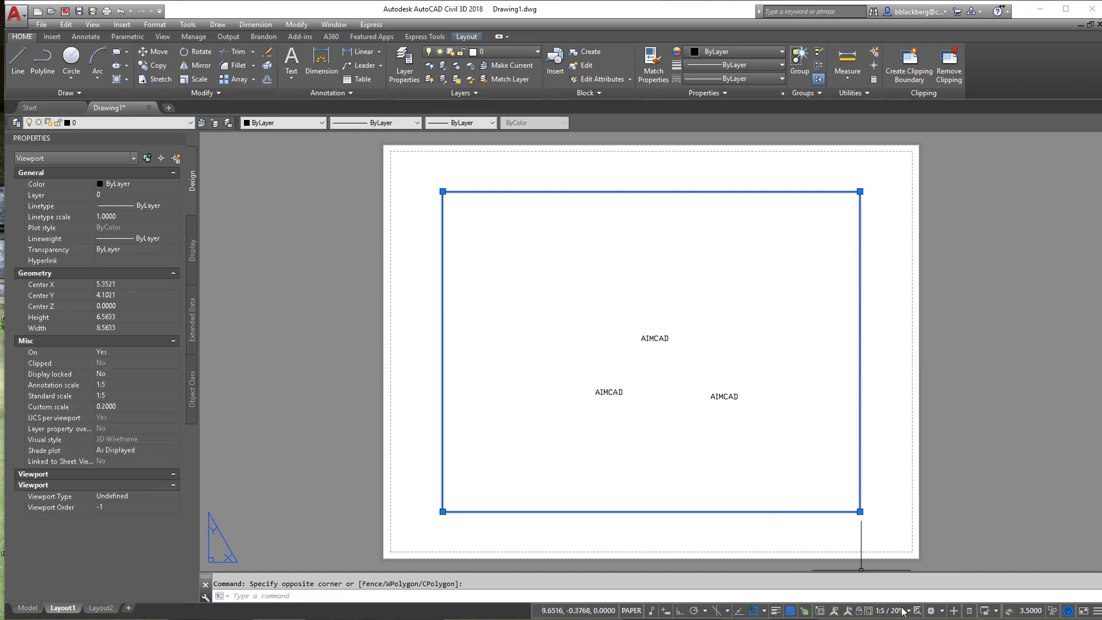
click(906, 610)
click(906, 509)
click(892, 611)
click(858, 345)
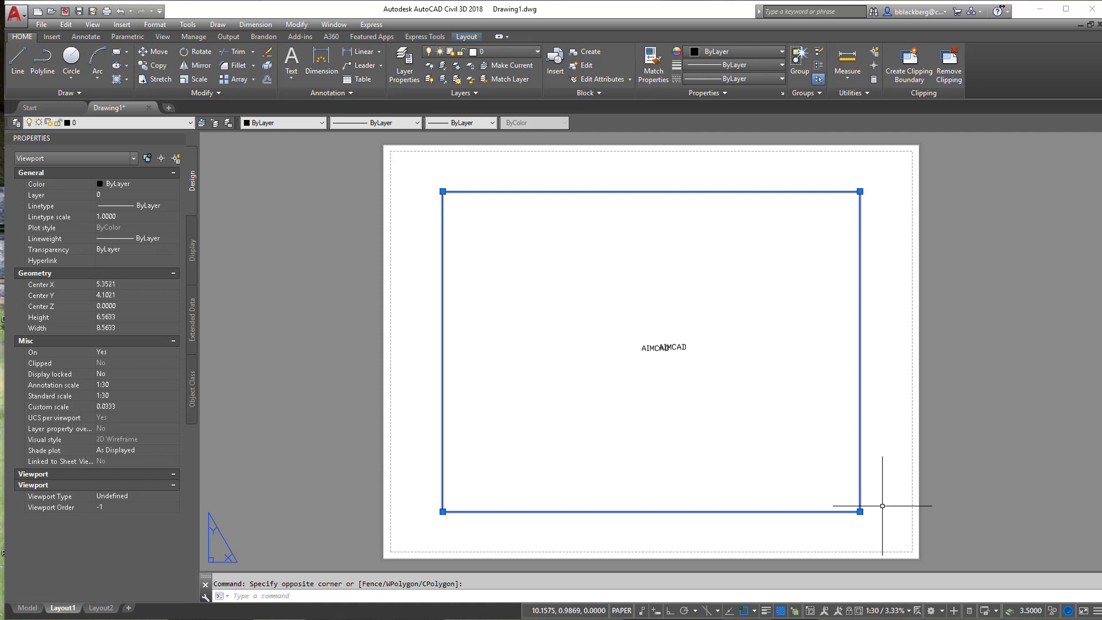
click(883, 612)
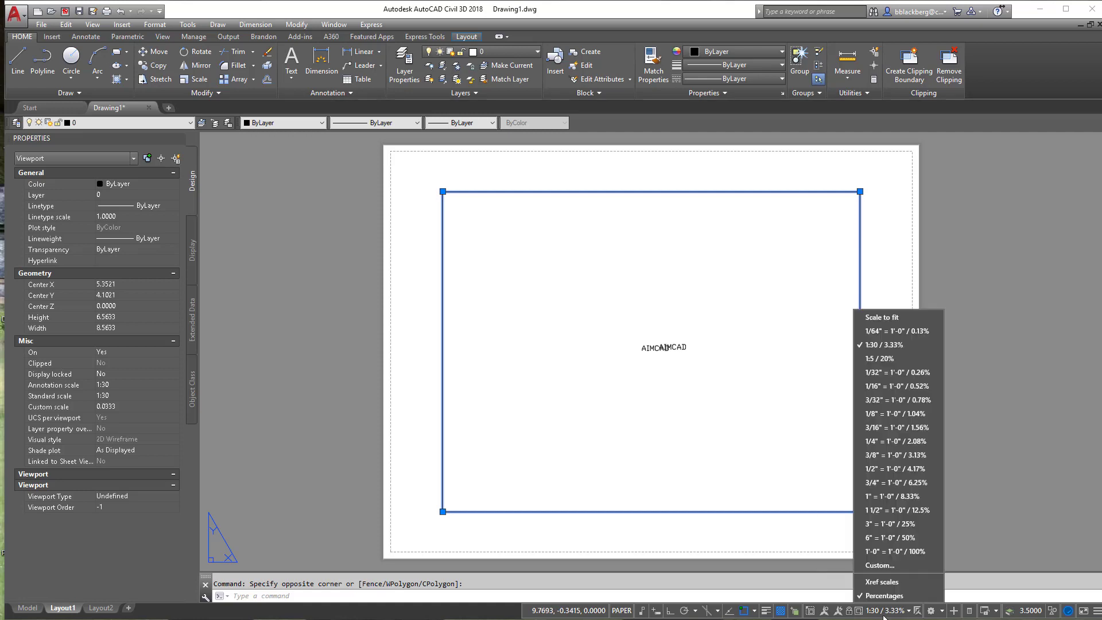
click(892, 358)
key(Escape)
click(885, 485)
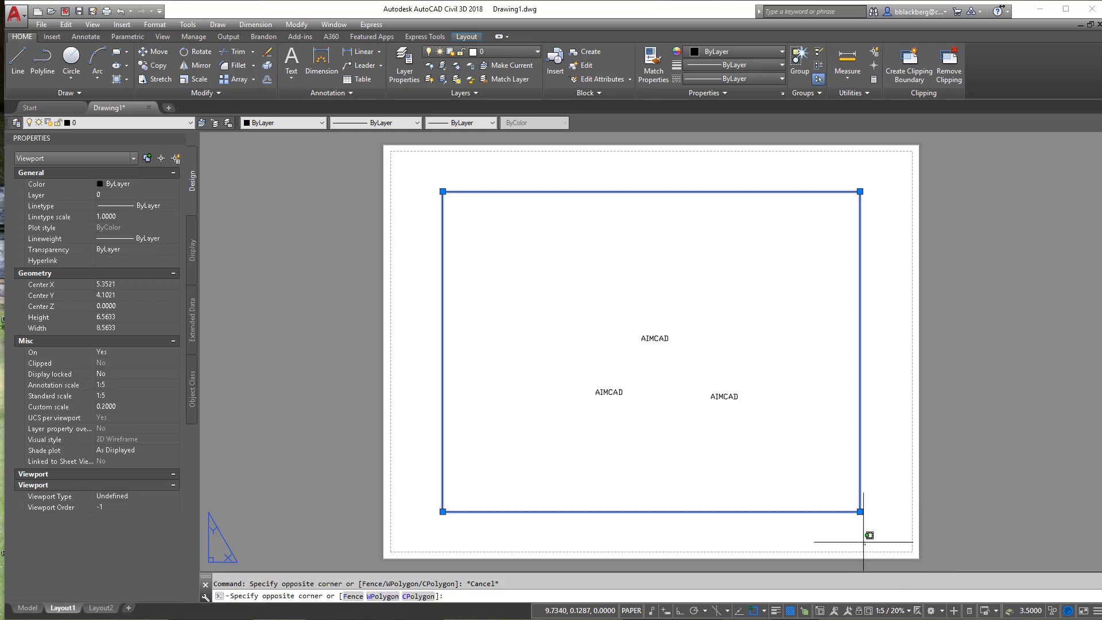
key(Escape)
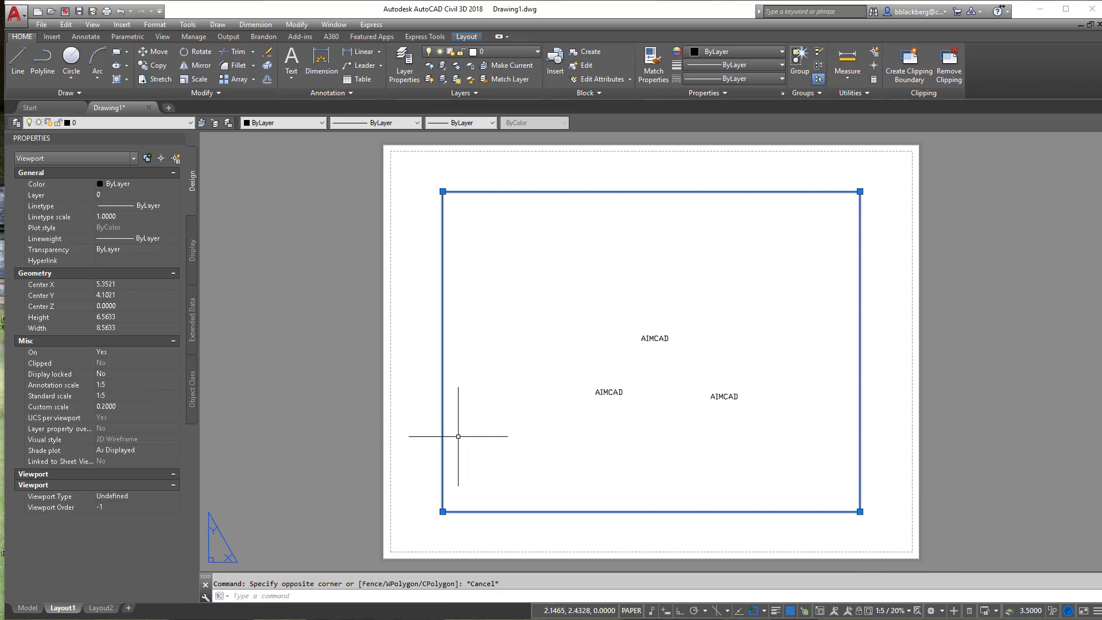
Step: Try the viewport's annotation scale at 1:30, then revert it to 1:5
click(110, 383)
click(115, 385)
scroll(116, 390, down, 3)
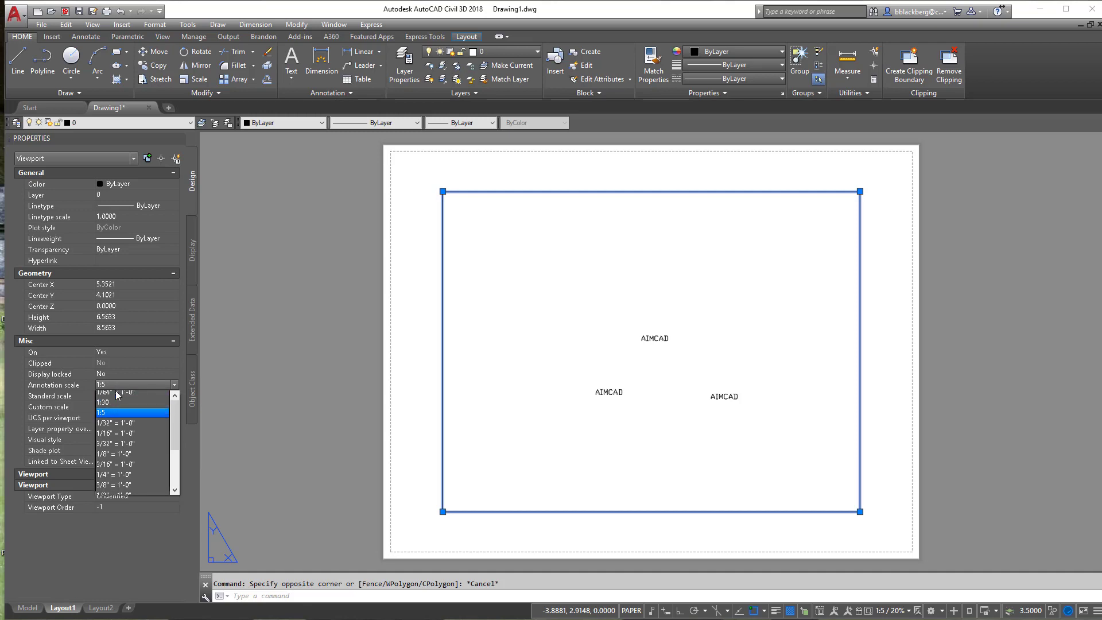
click(112, 404)
click(104, 390)
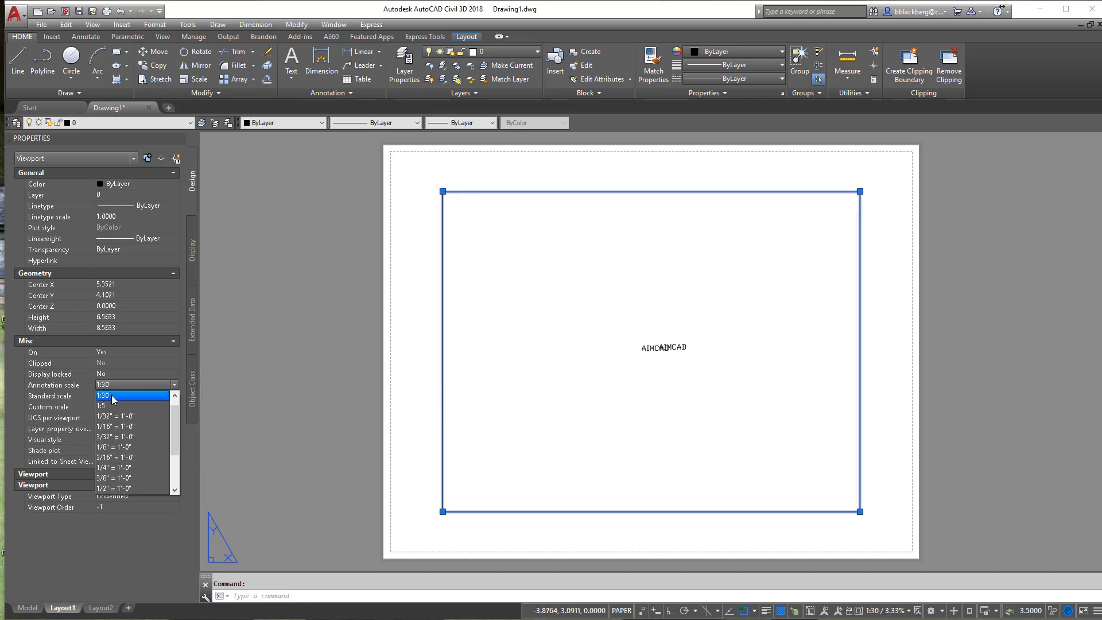
click(107, 405)
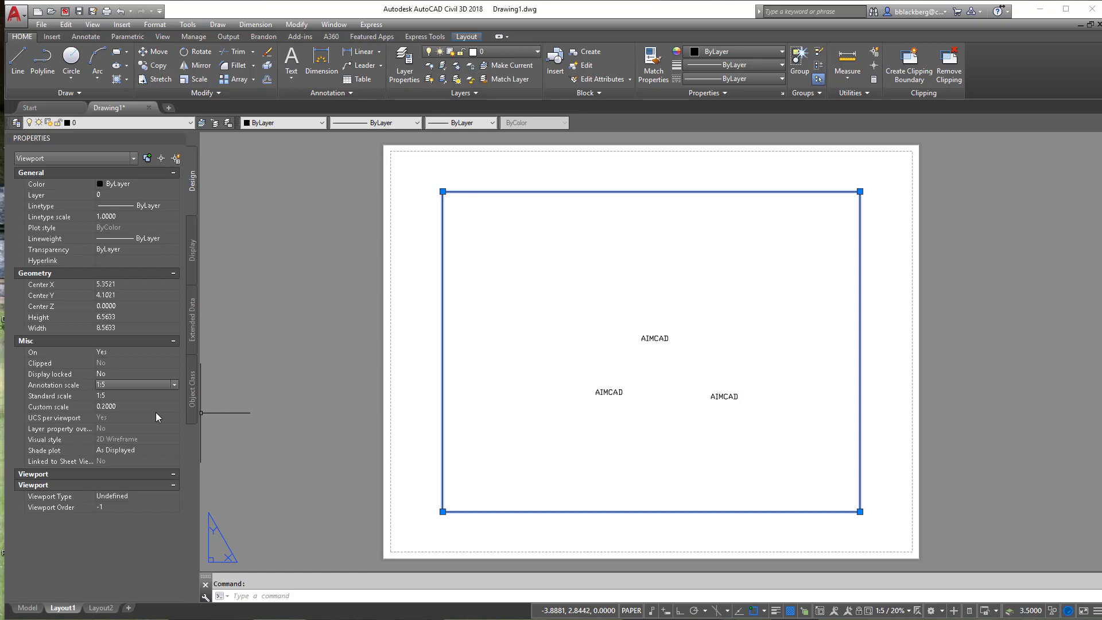
Step: Set the viewport's standard scale to 1:30, then its annotation scale to 1:30
click(91, 397)
click(105, 396)
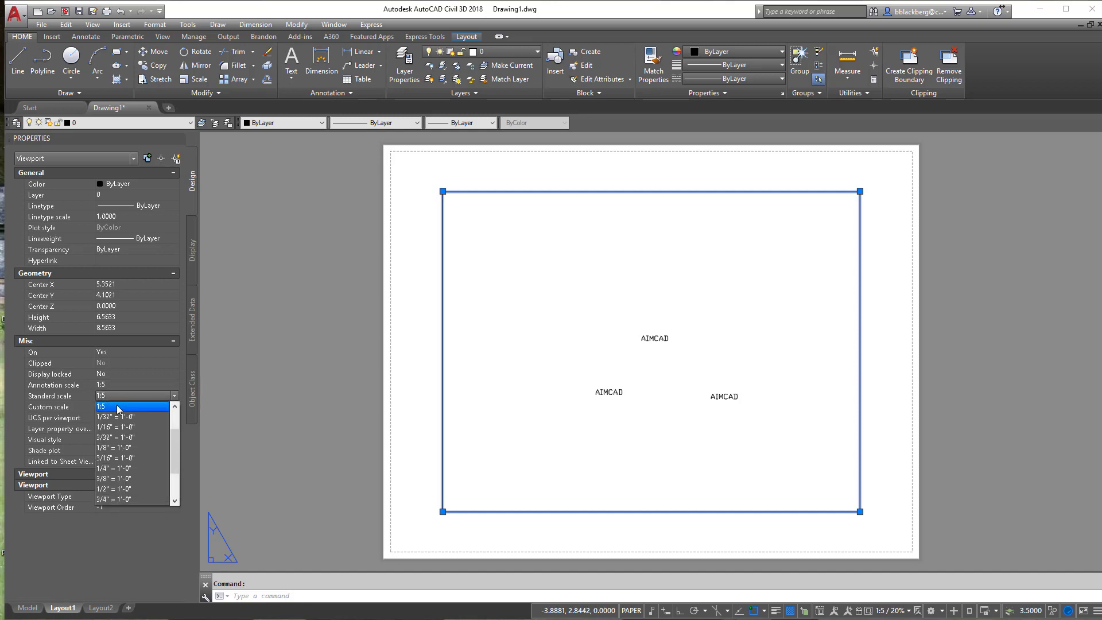
scroll(117, 419, down, 3)
click(109, 419)
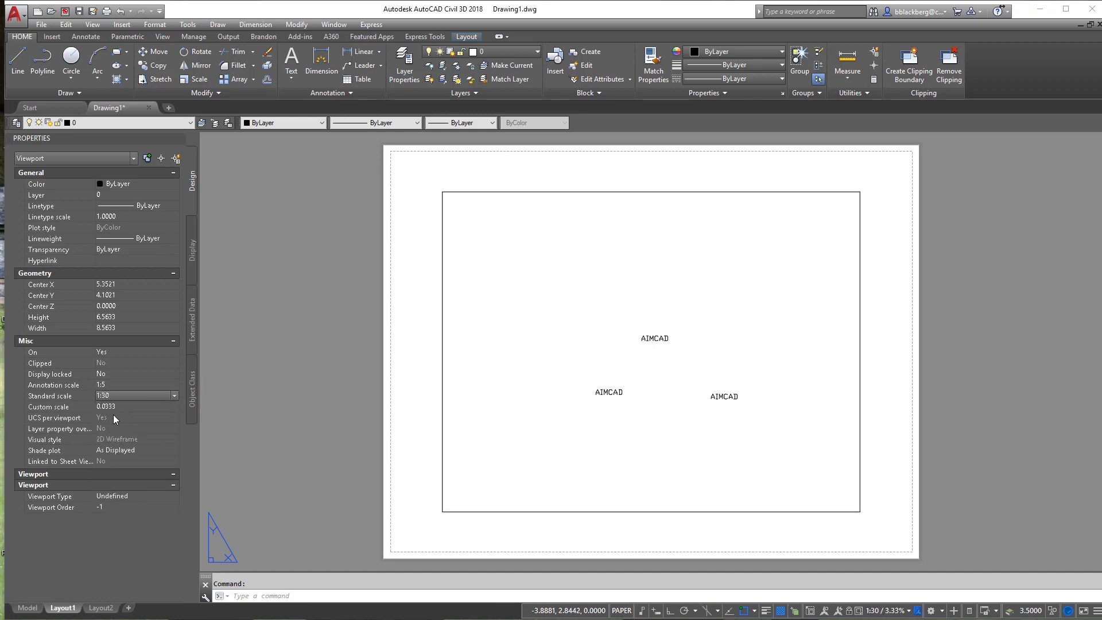
click(124, 385)
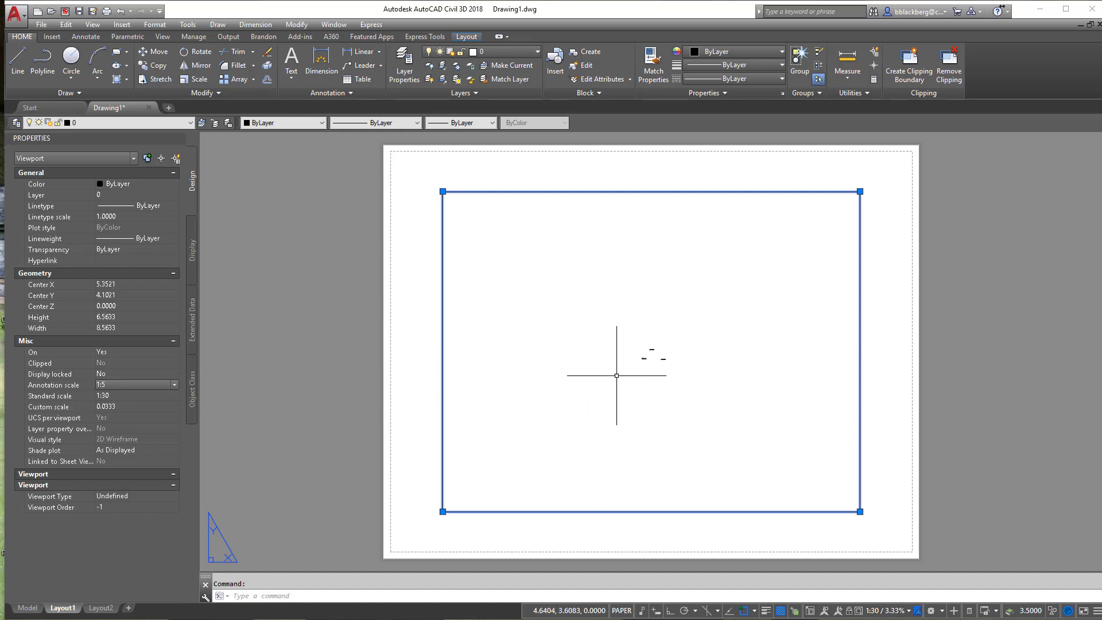
click(869, 406)
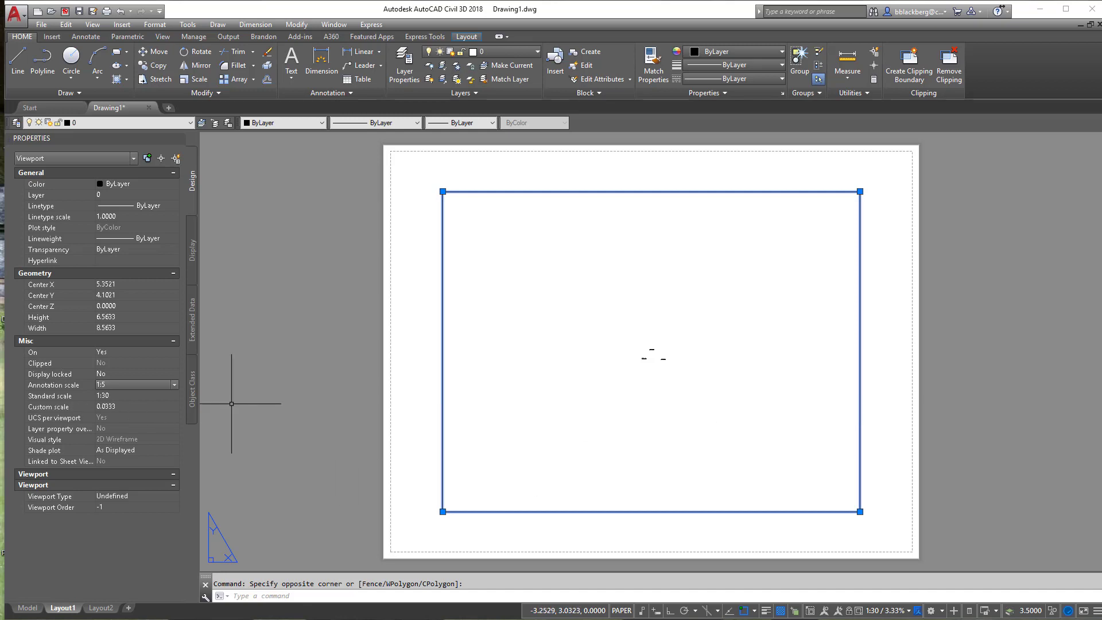
click(135, 383)
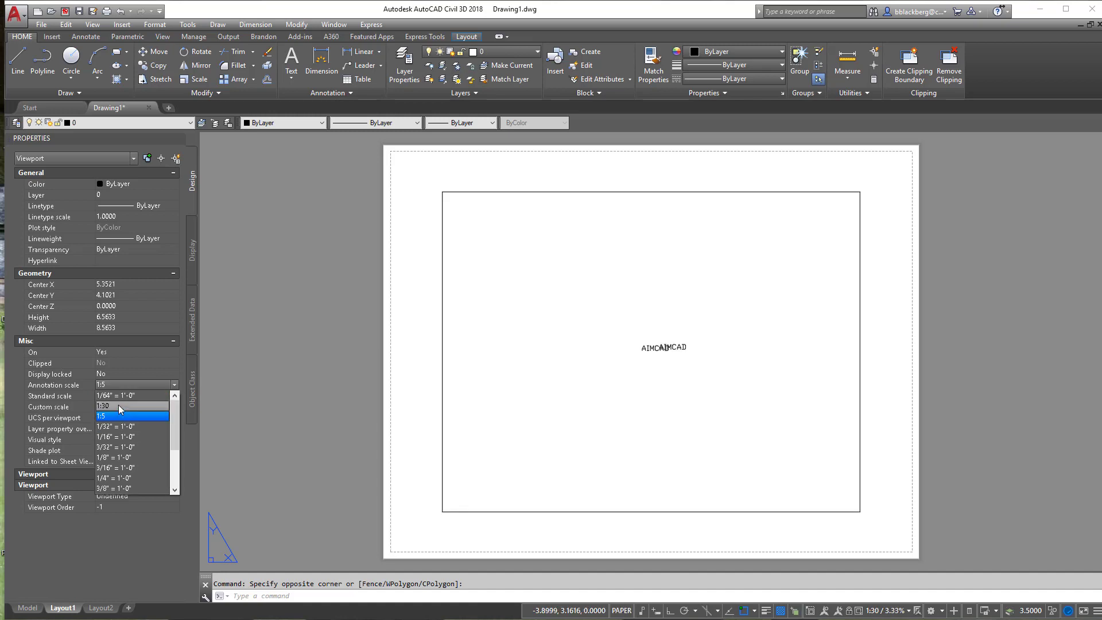
click(118, 405)
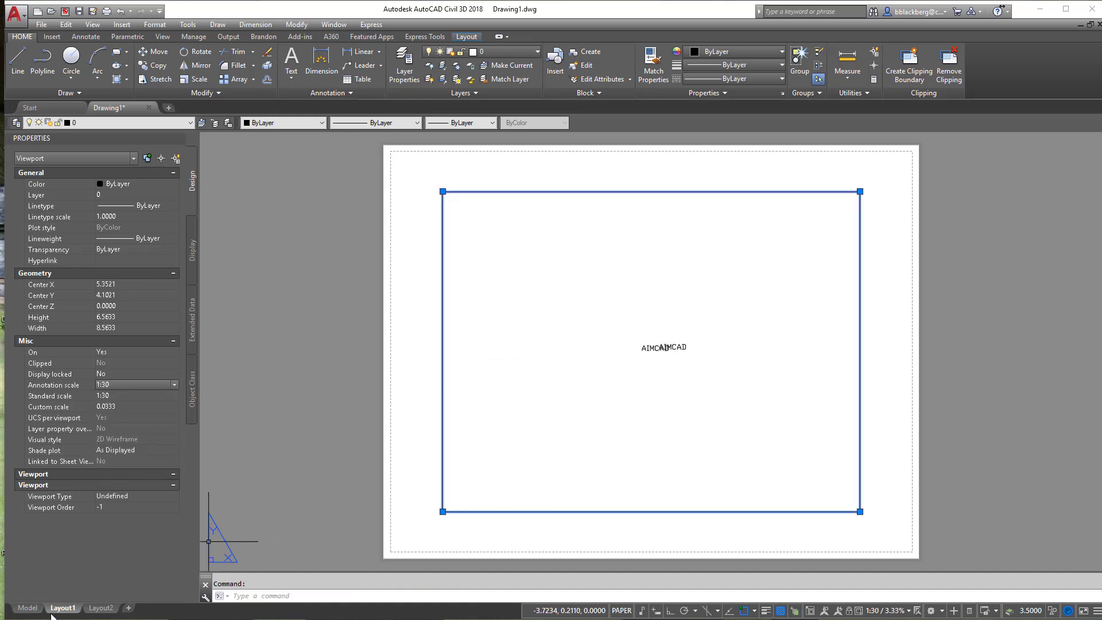
Step: In model space, make the five AIMCAD texts non-annotative with a 1.25 text height
click(28, 607)
click(860, 258)
click(442, 529)
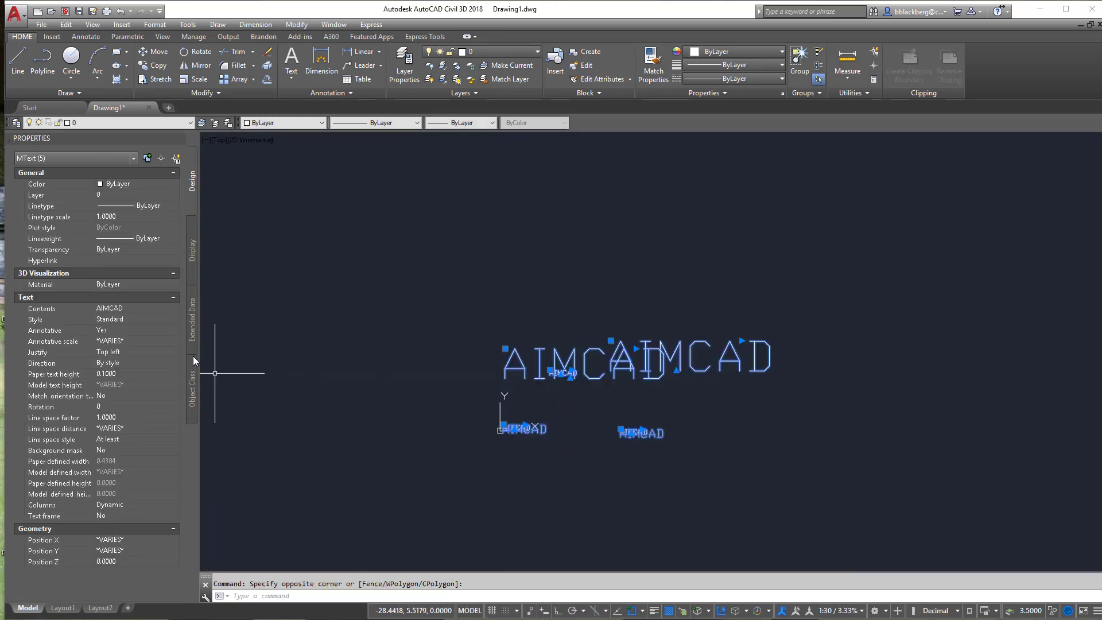
click(136, 330)
click(136, 330)
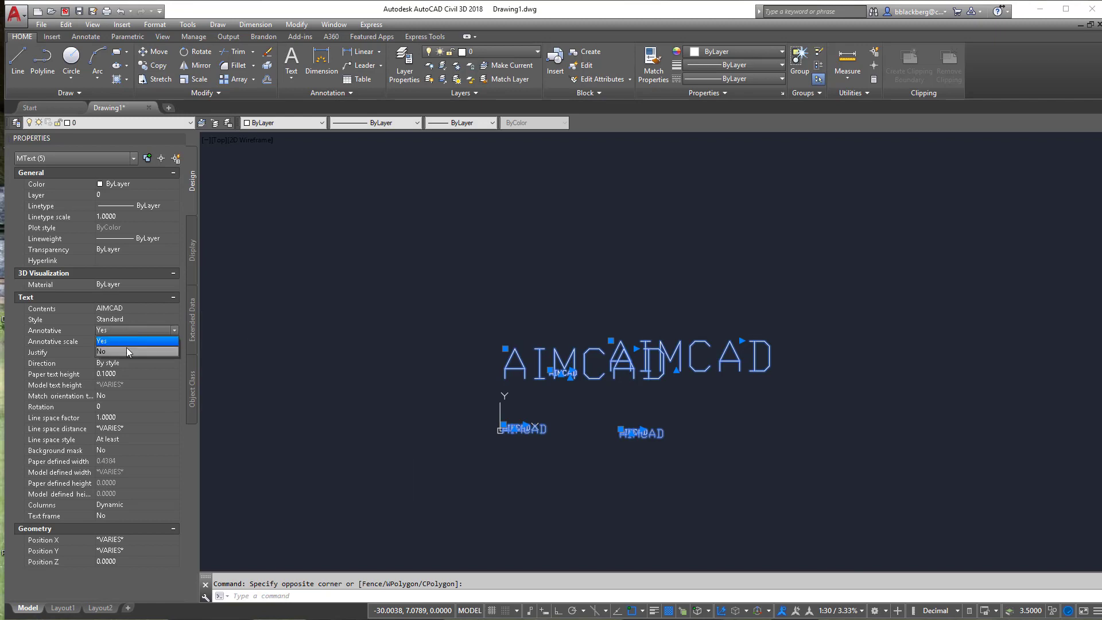
click(126, 347)
click(136, 361)
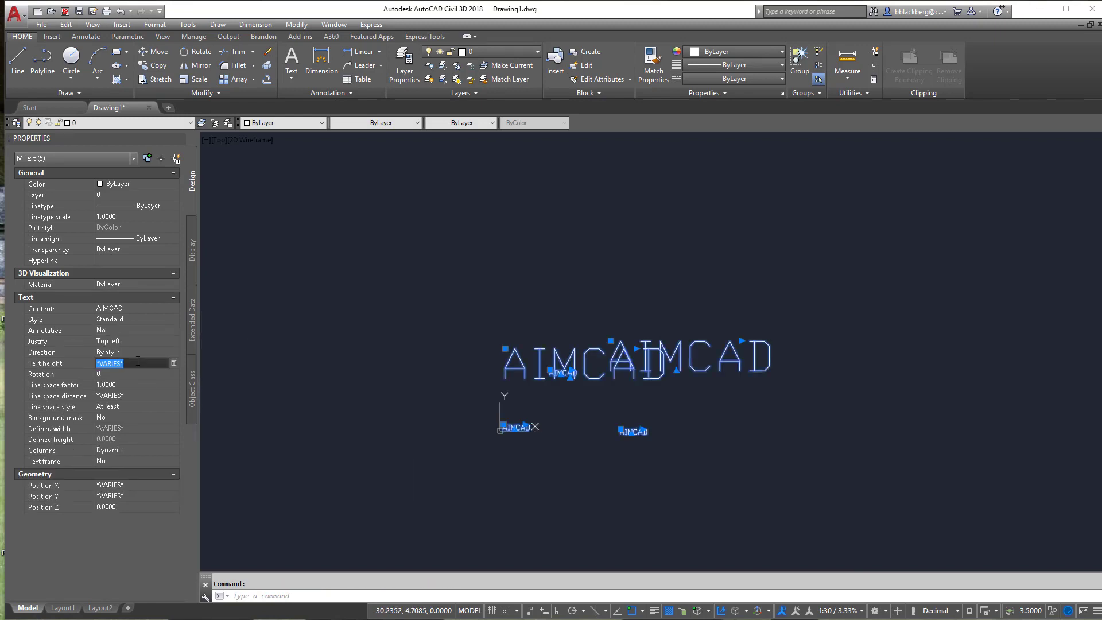
text(1.25)
key(Return)
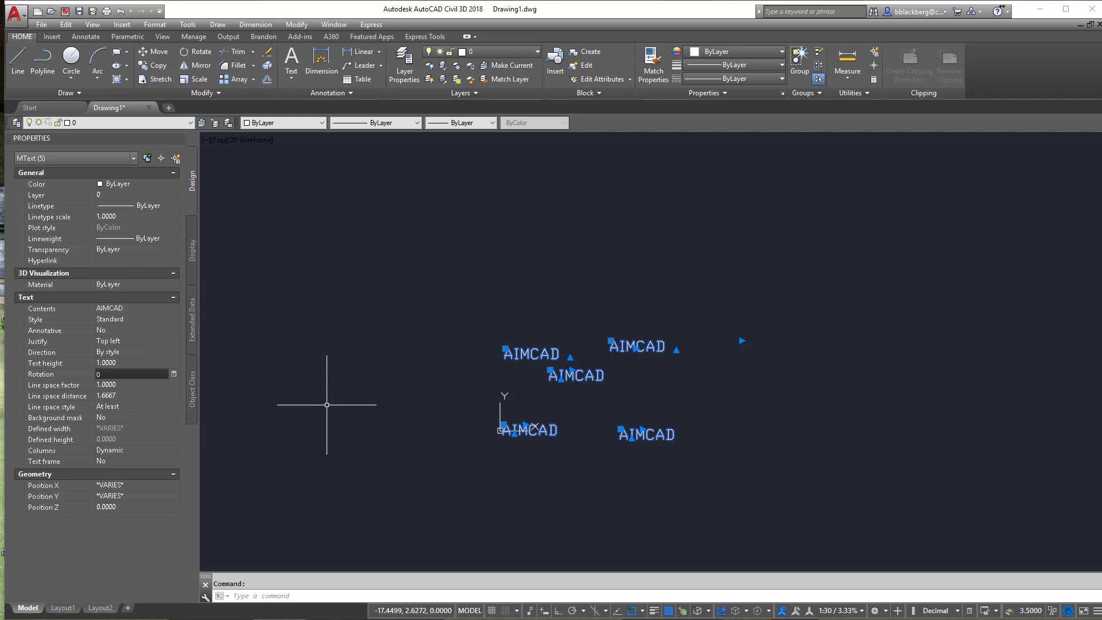
key(Escape)
Step: Make the five texts annotative again with a 0.1 paper text height
click(743, 259)
click(458, 522)
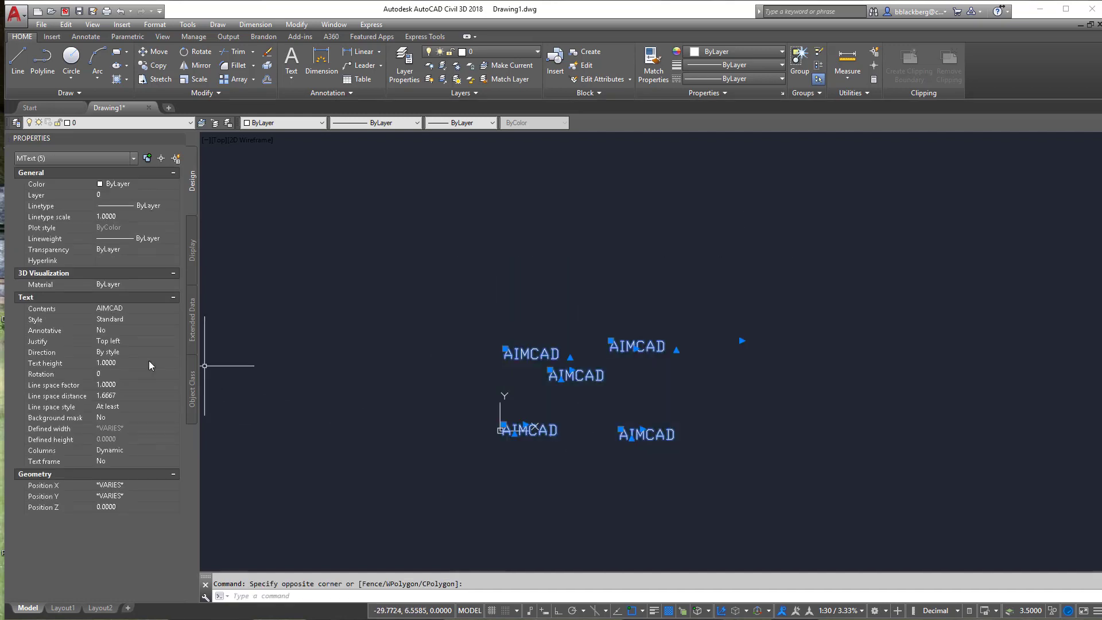
click(106, 329)
click(113, 337)
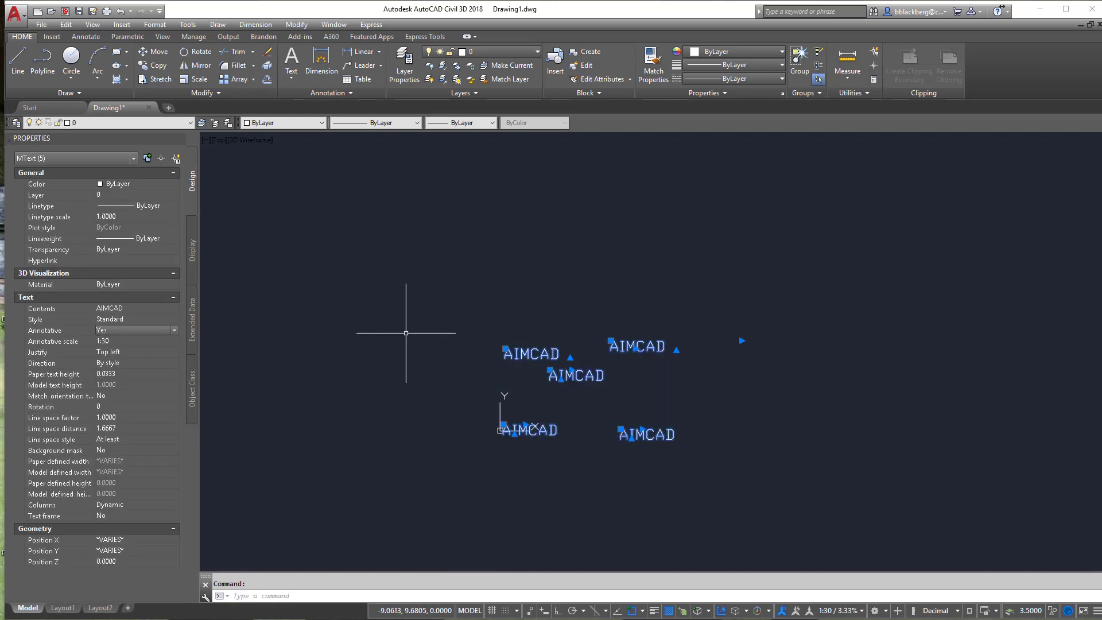
click(130, 374)
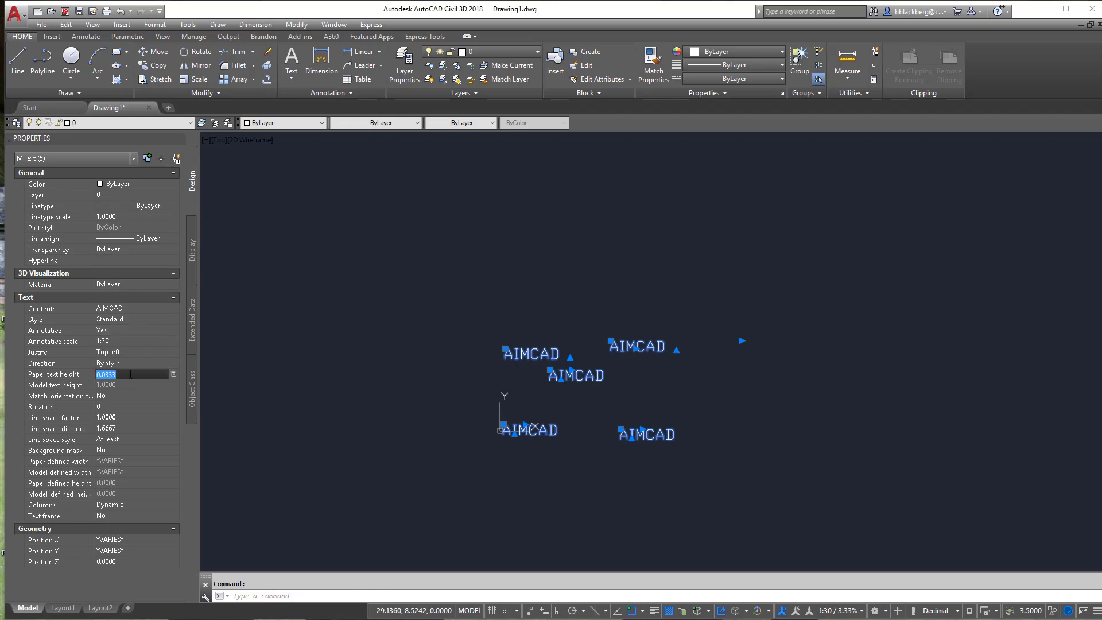
text(.1)
key(Return)
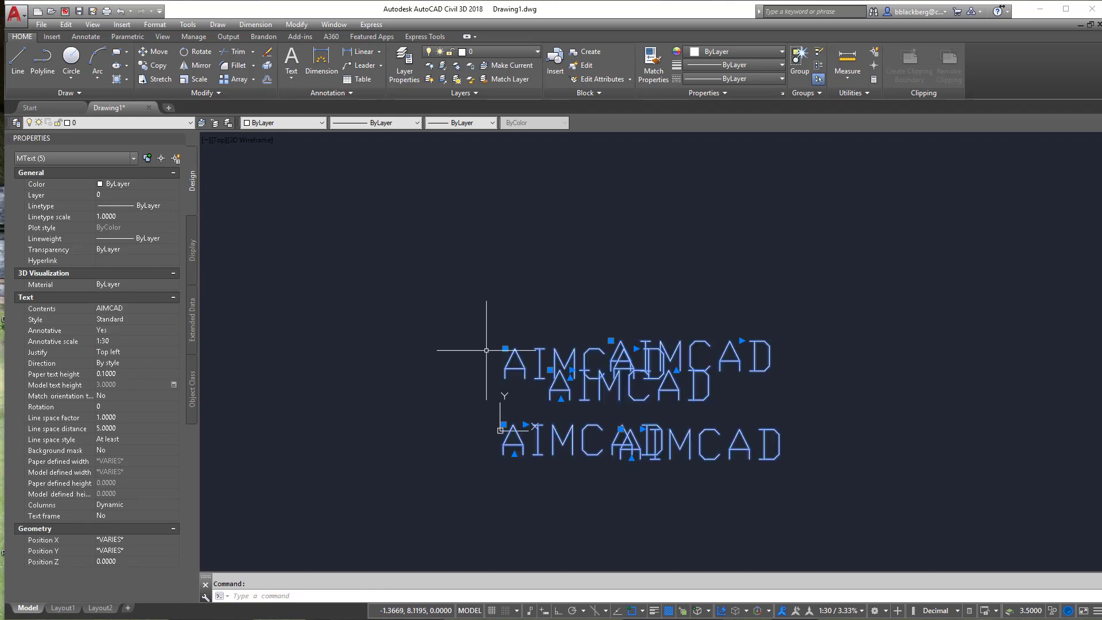
key(Escape)
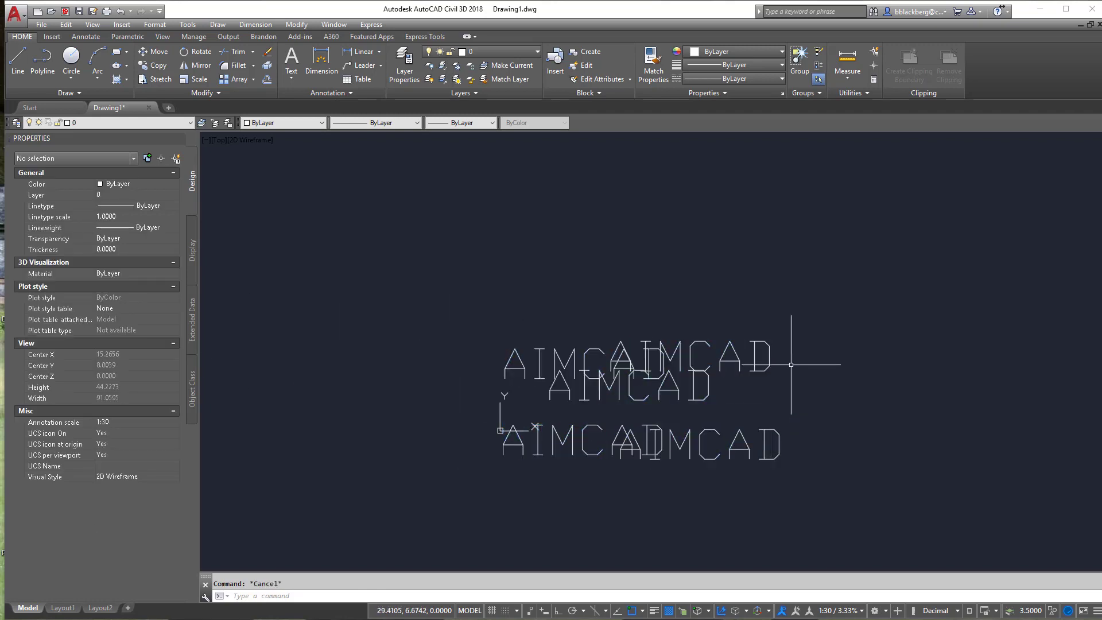
Step: Select the top-right AIMCAD text and check its right-click menu, then dismiss it
click(772, 364)
click(769, 365)
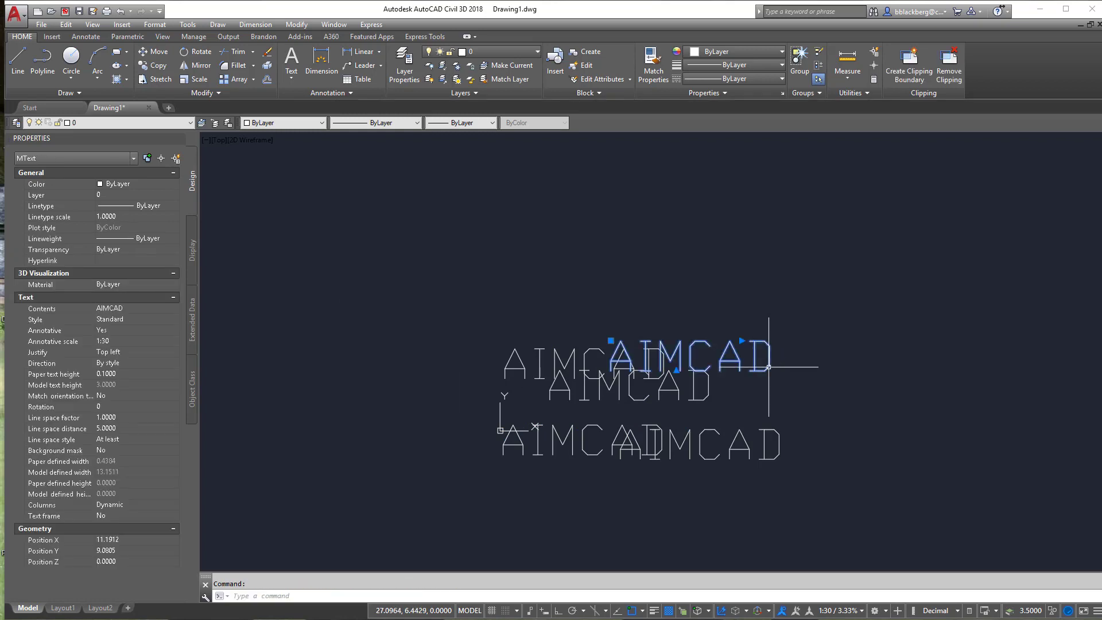
right_click(768, 366)
mouse_move(819, 576)
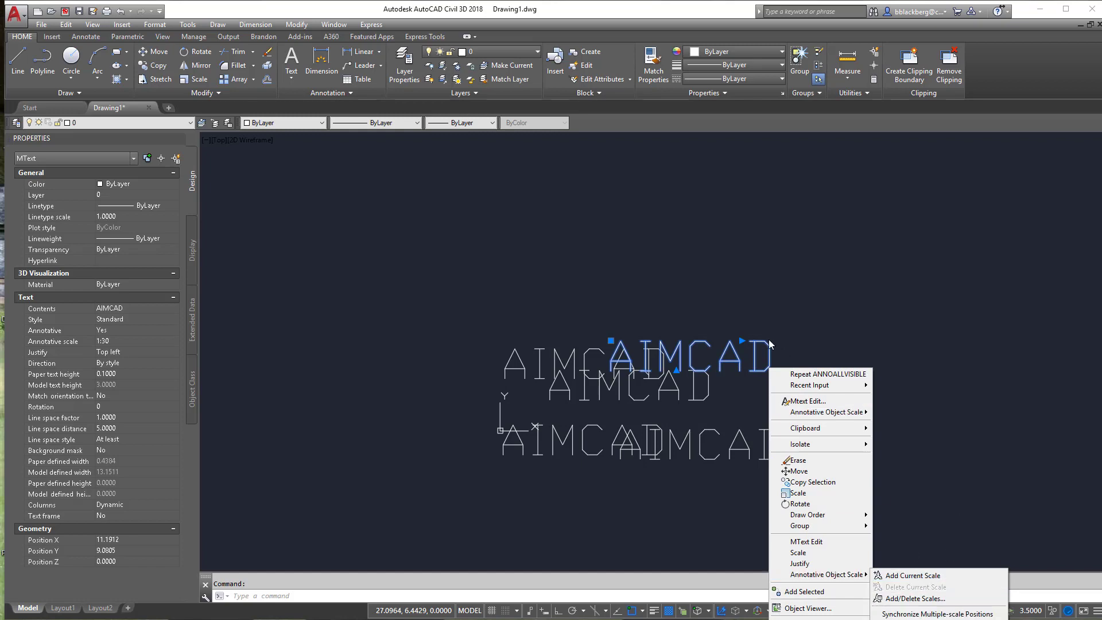
key(Escape)
key(Escape)
Step: Add the 1:5 annotation scale to the top-right text's scale list
click(772, 355)
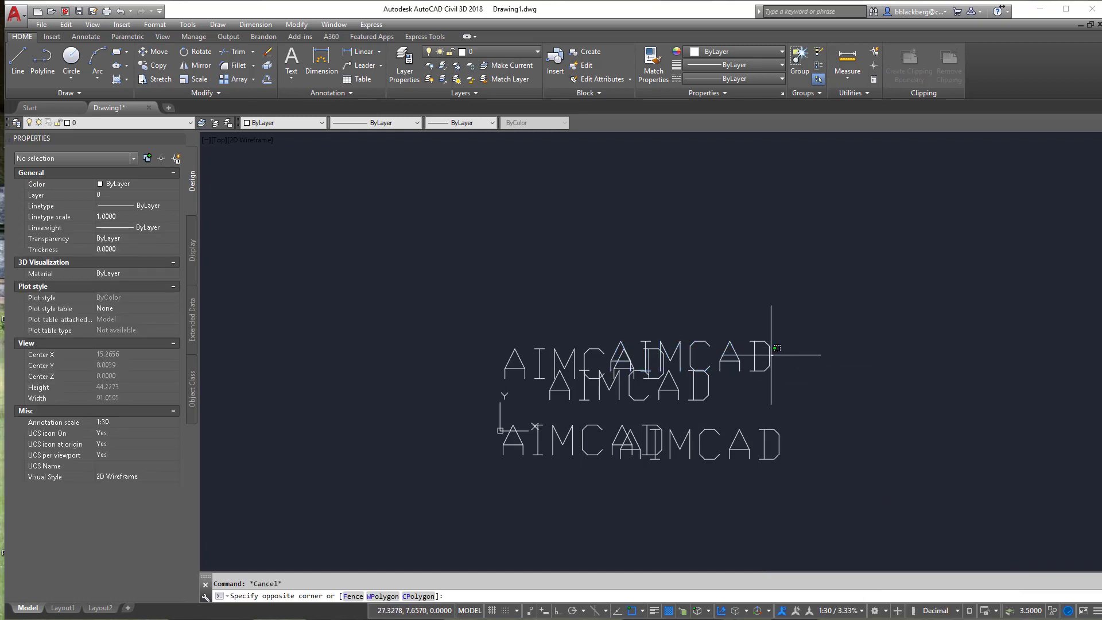
click(768, 354)
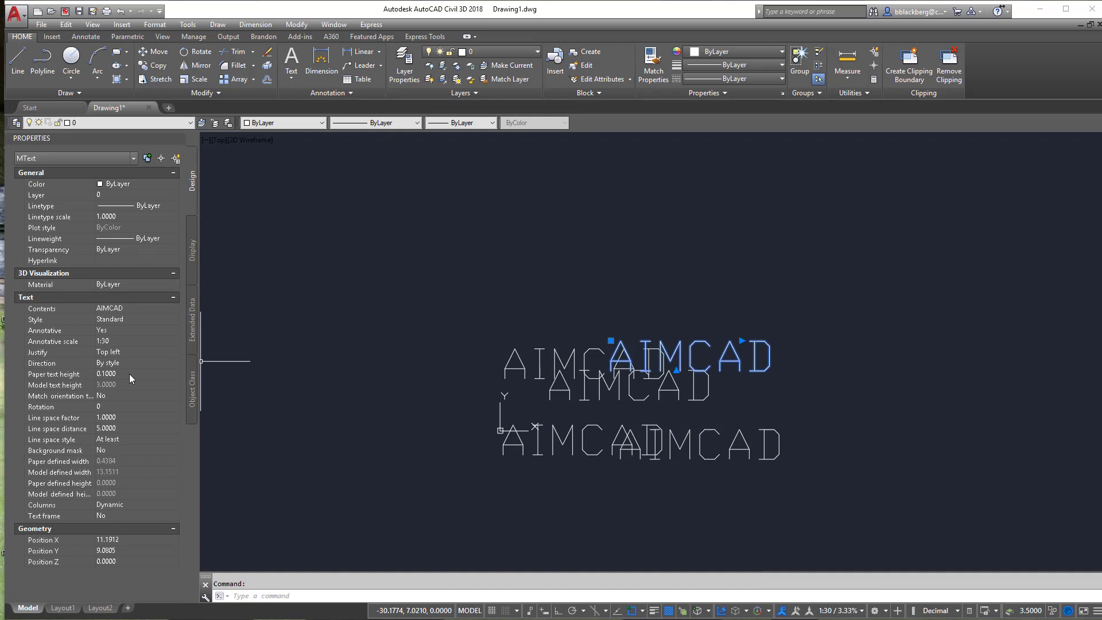
click(122, 342)
click(174, 342)
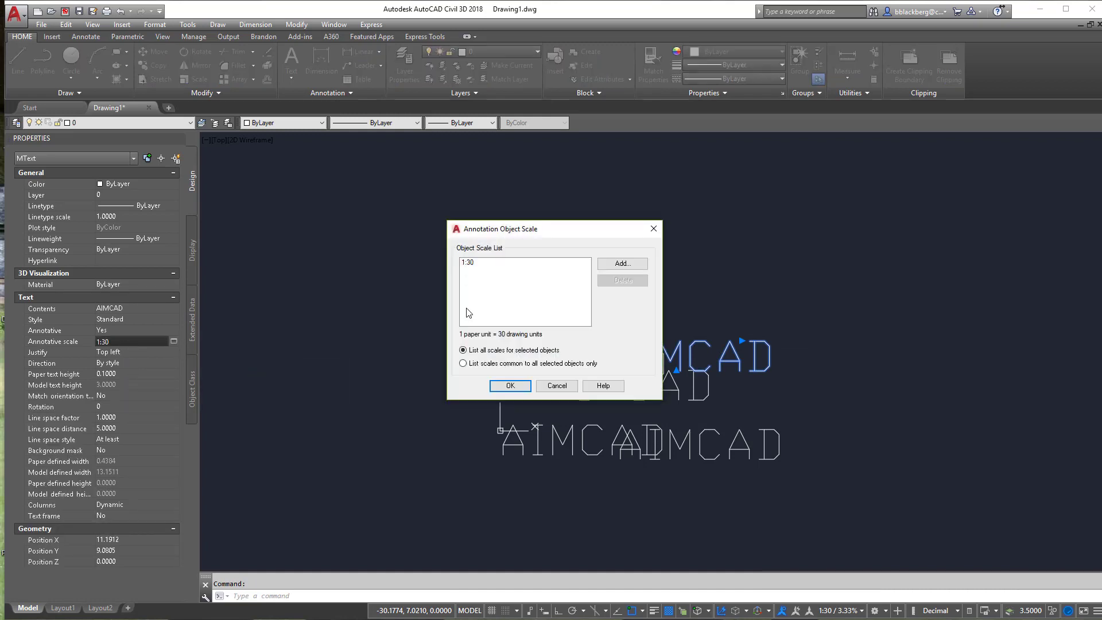
click(622, 263)
click(498, 271)
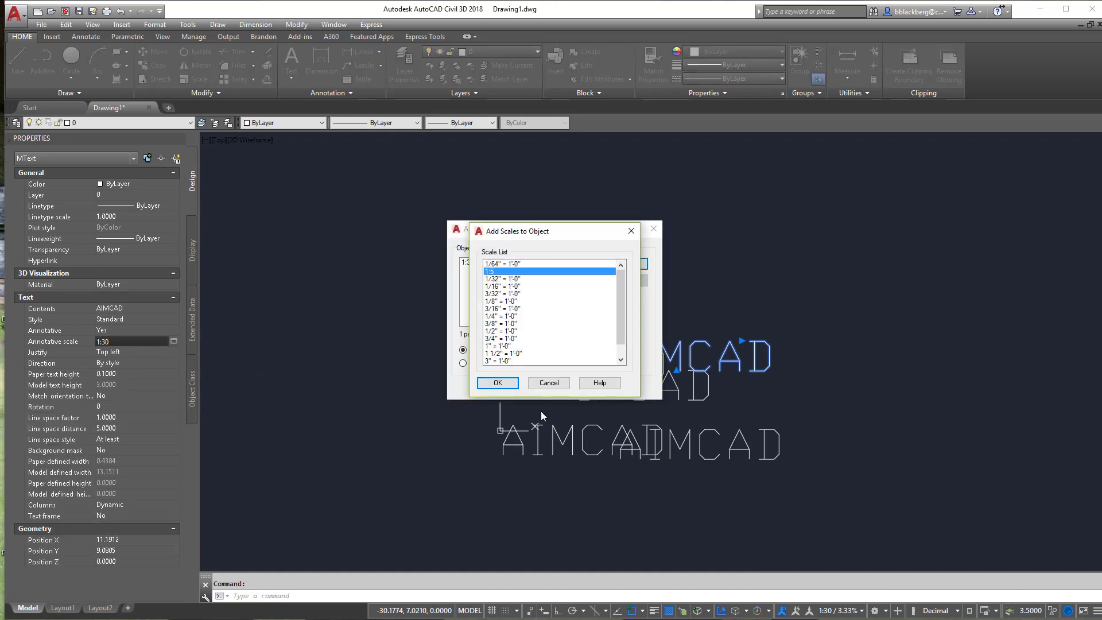
click(502, 389)
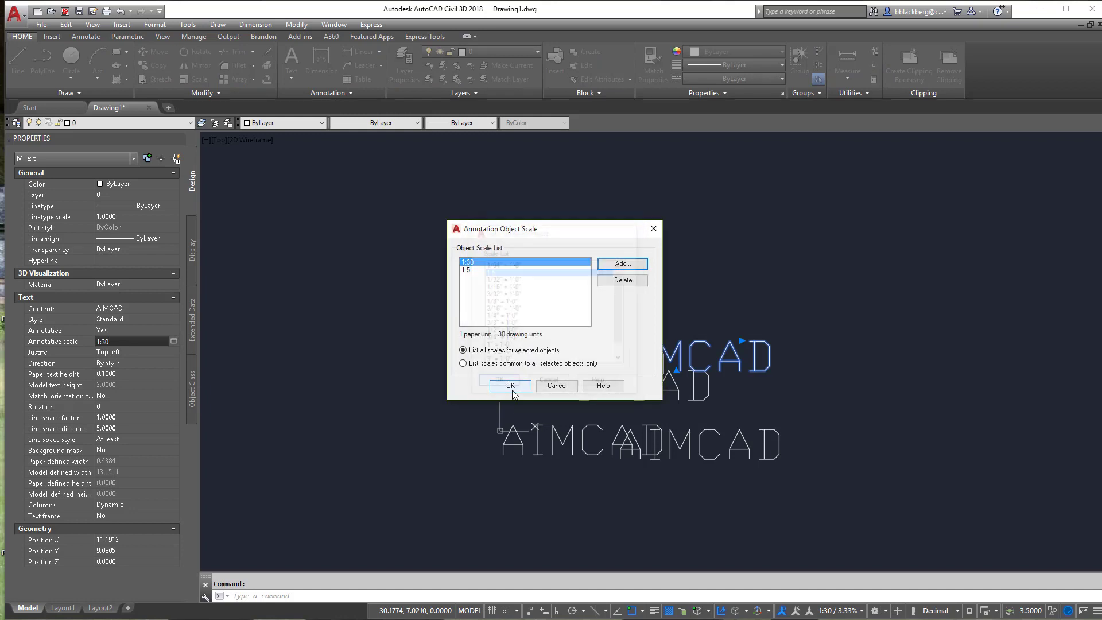
click(510, 385)
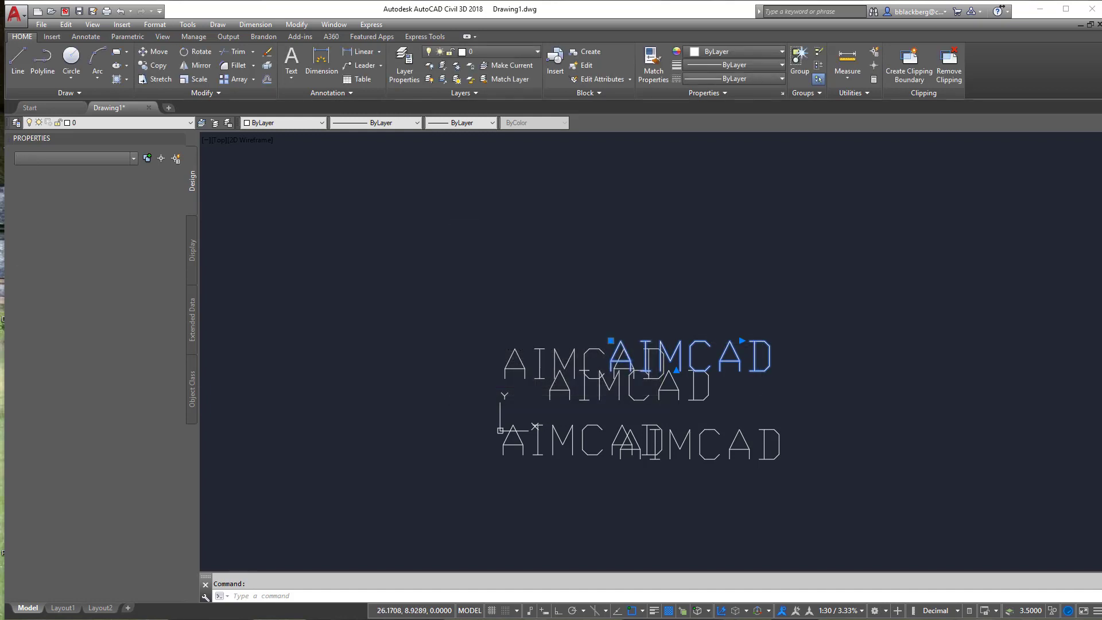
Step: Grip-move the top AIMCAD text higher in the drawing
click(610, 341)
click(613, 274)
key(Escape)
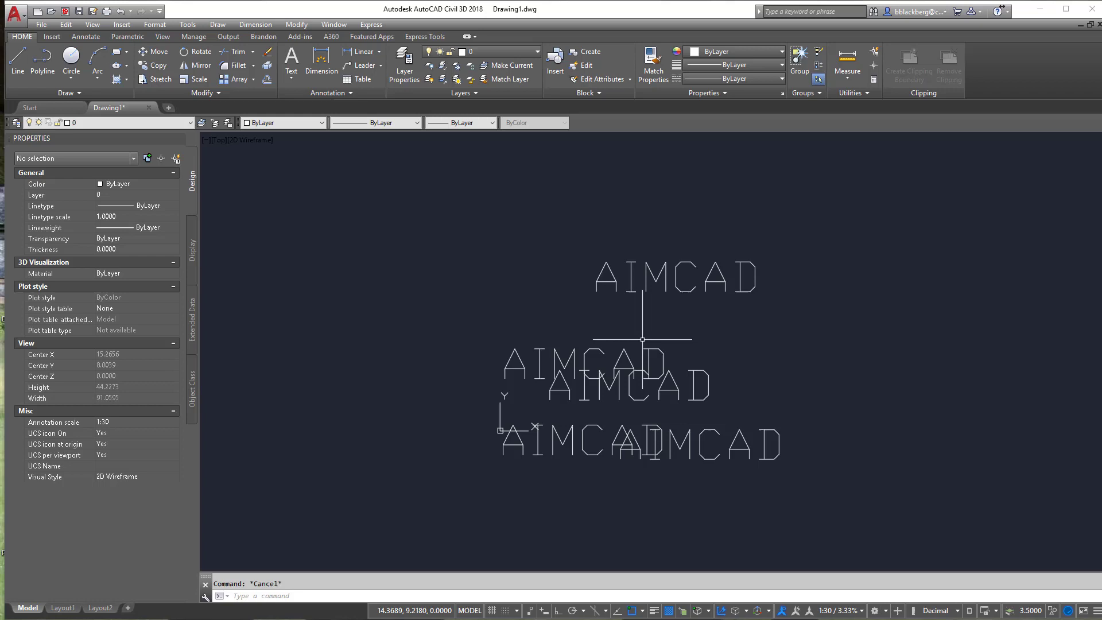
click(613, 274)
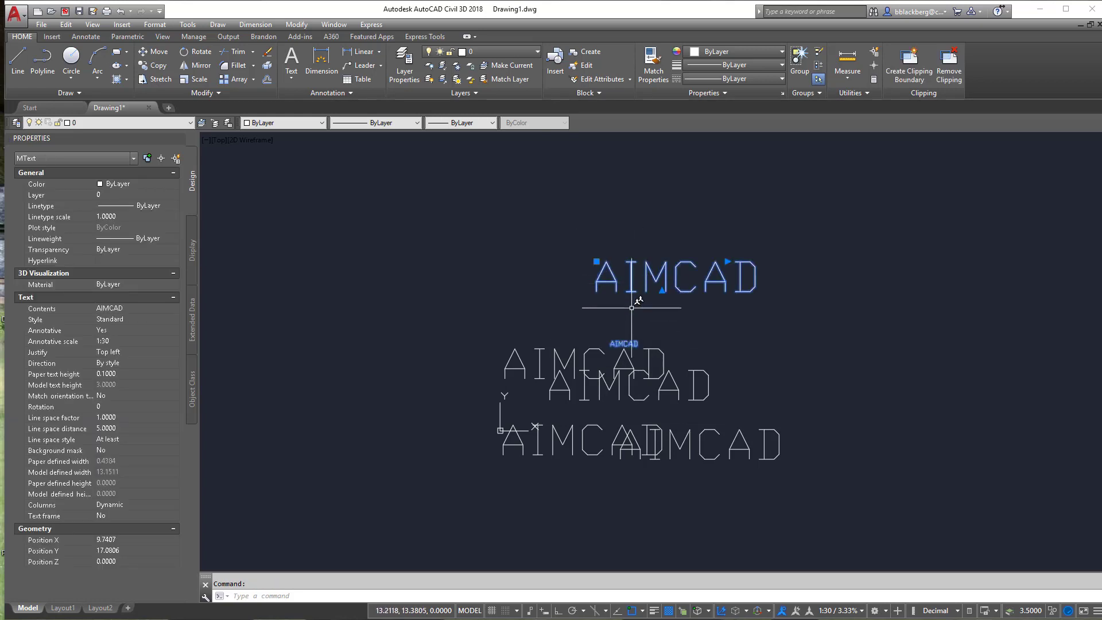
key(Escape)
Step: Synchronize the multiple-scale positions of the top AIMCAD text
click(622, 290)
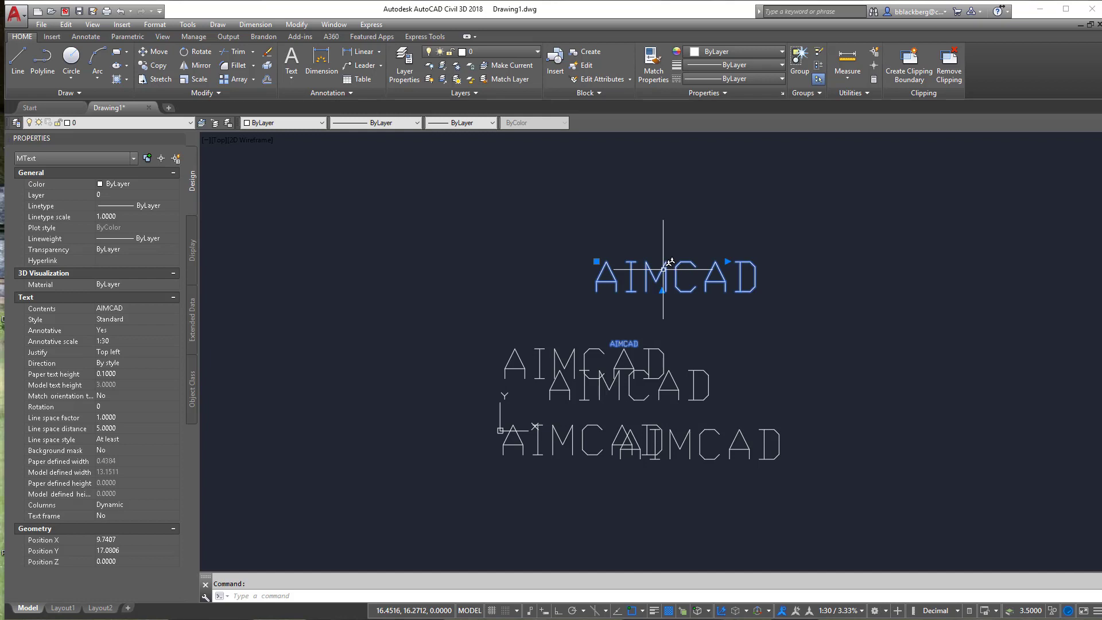
right_click(663, 268)
mouse_move(757, 476)
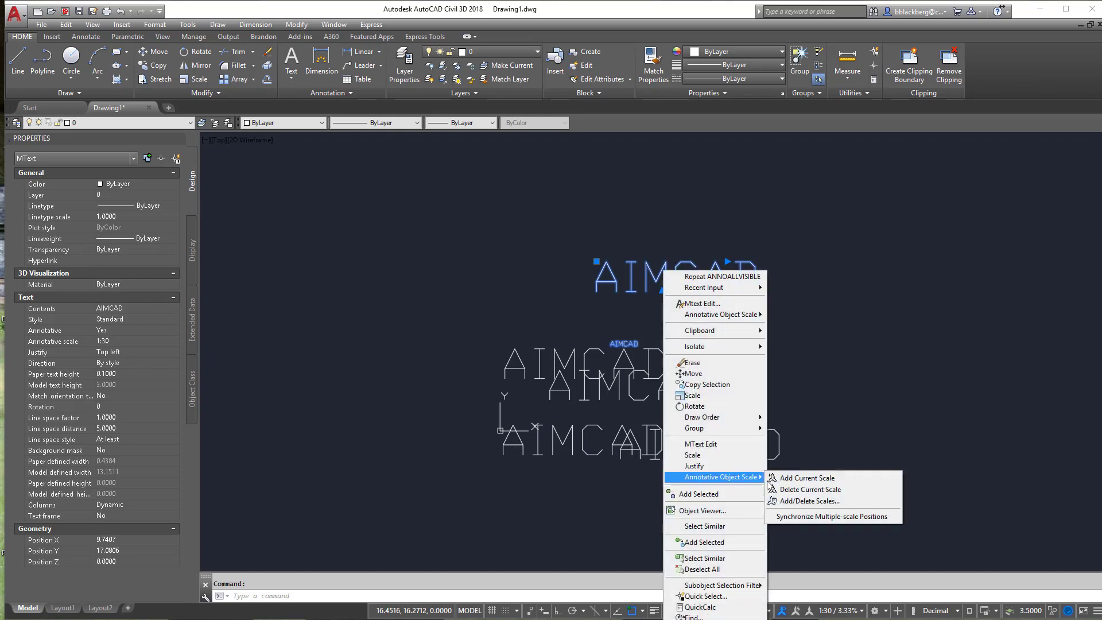
click(831, 516)
key(Escape)
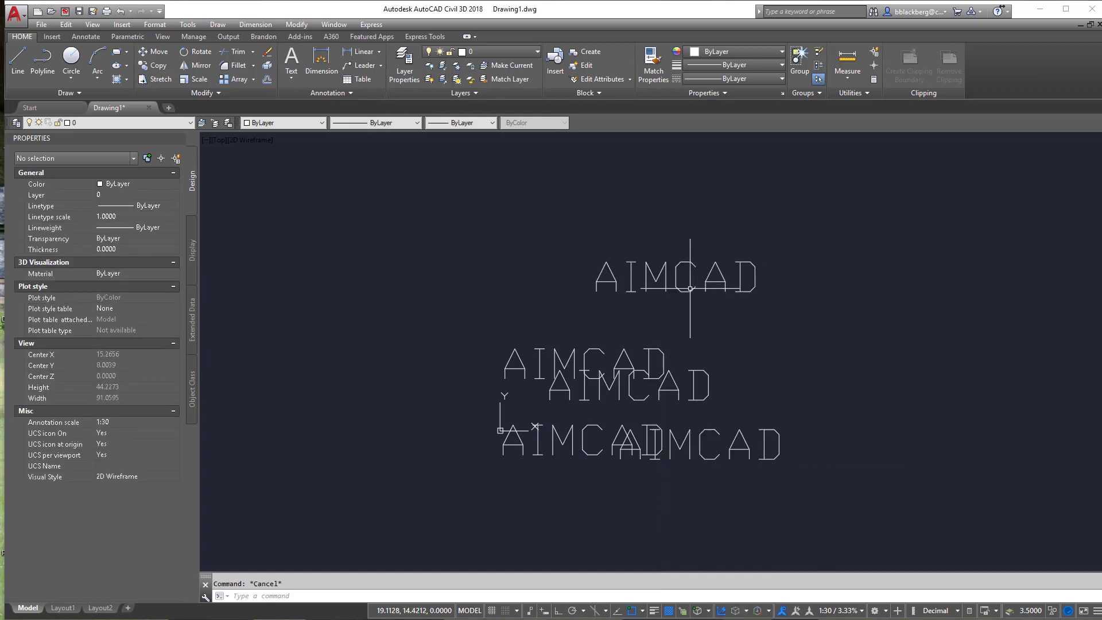
click(690, 288)
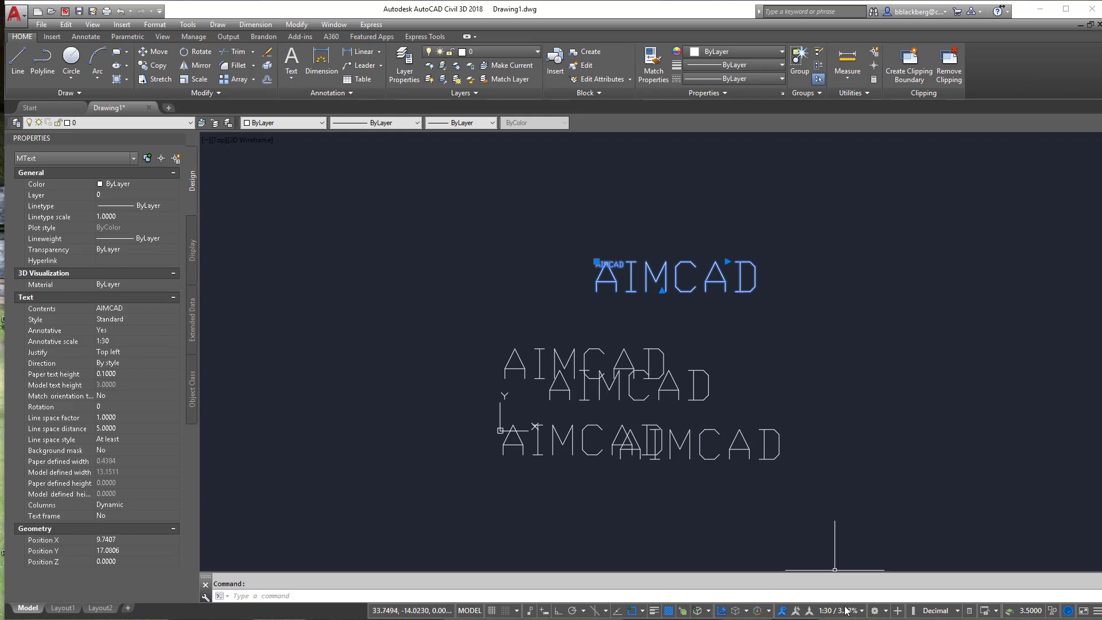
Step: Return to Layout1 and select the viewport to confirm its 1:30 annotation scale
click(62, 607)
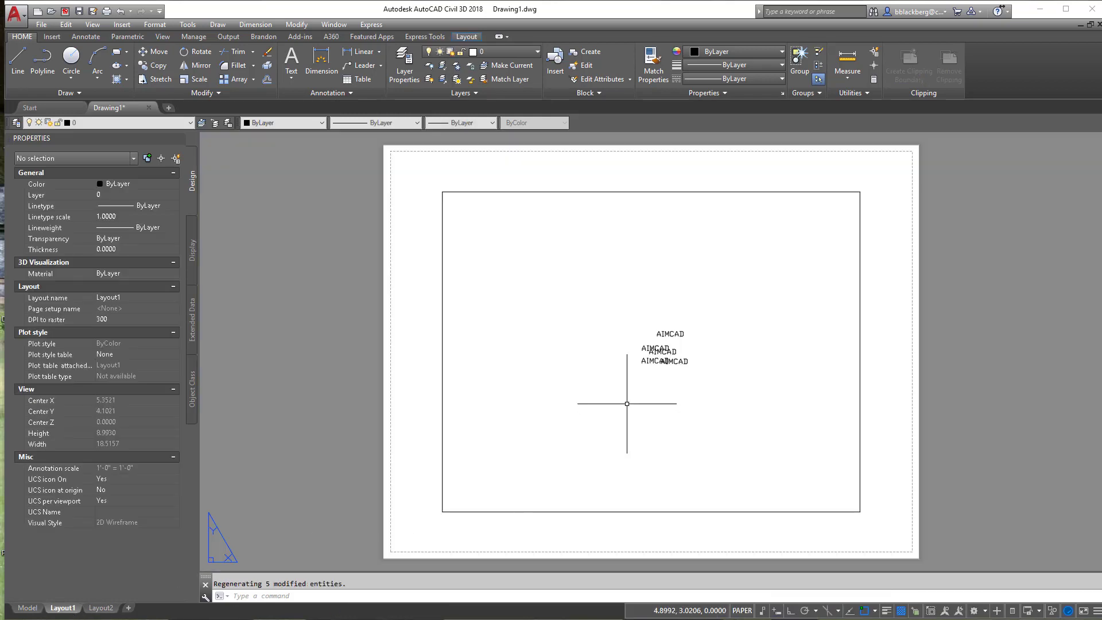
click(443, 405)
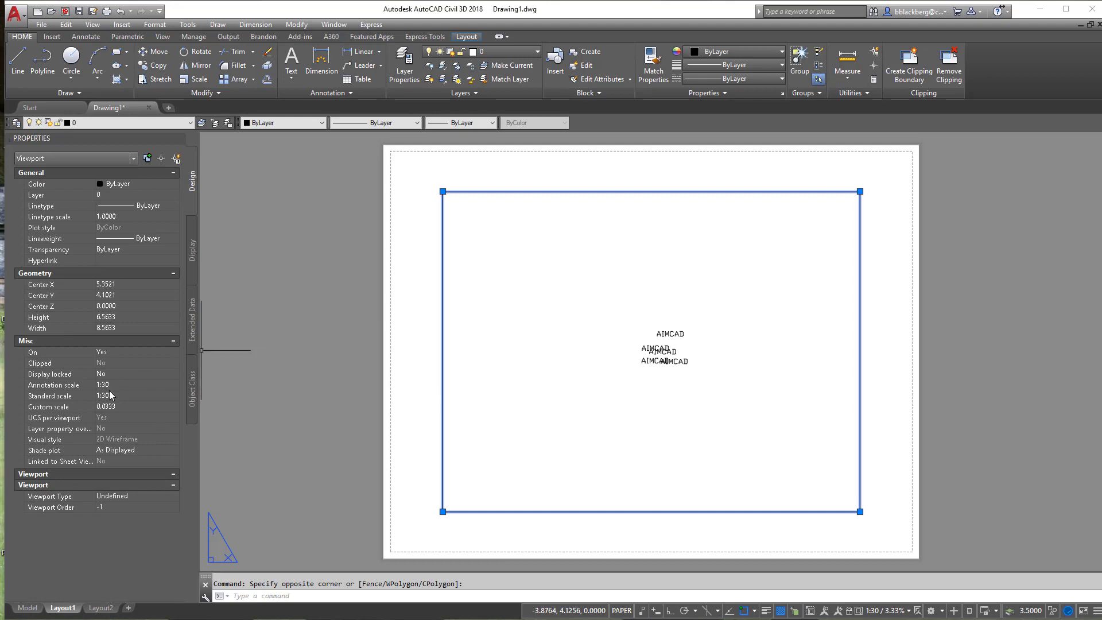